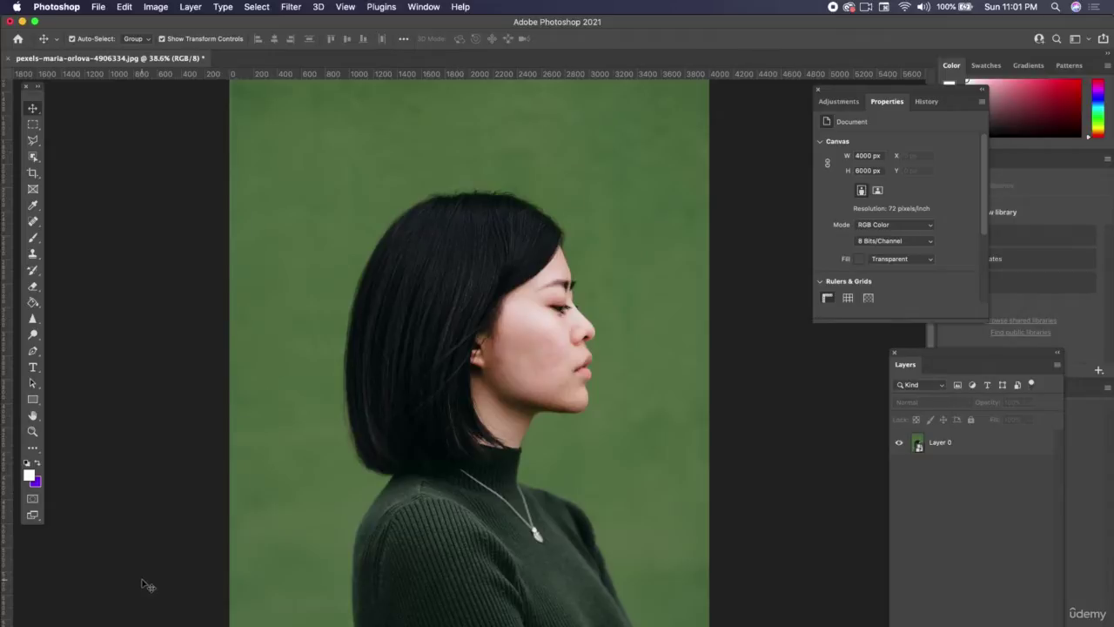
Drag pexels-sebastian-palomino-1955134.jpg from Downloads onto the portrait canvas
key("super+Tab")
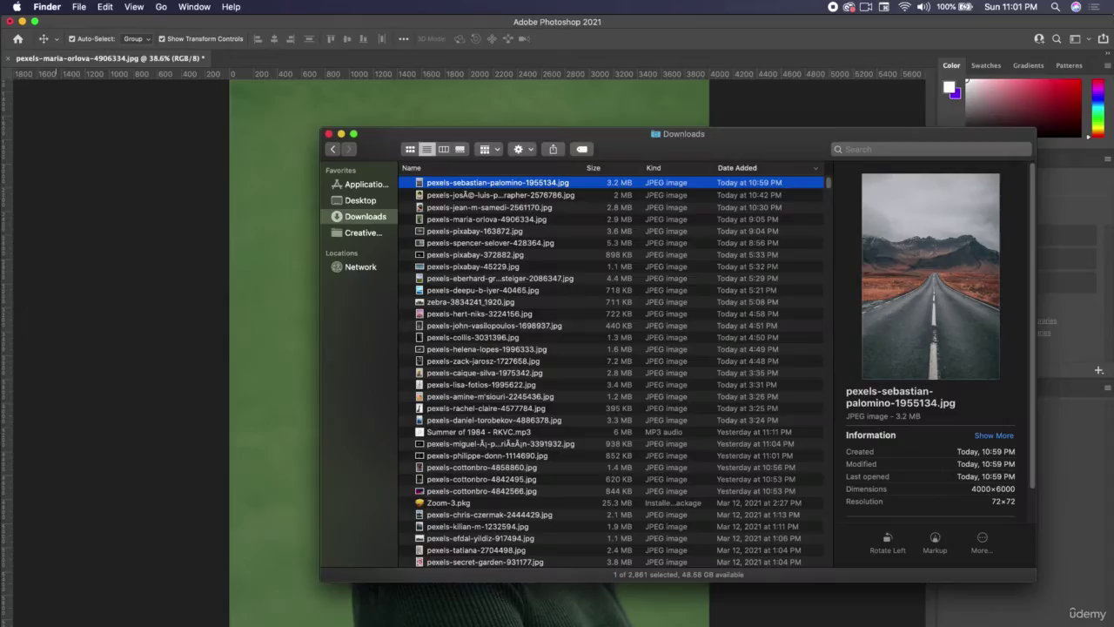
left_click_drag(450, 186, 266, 409)
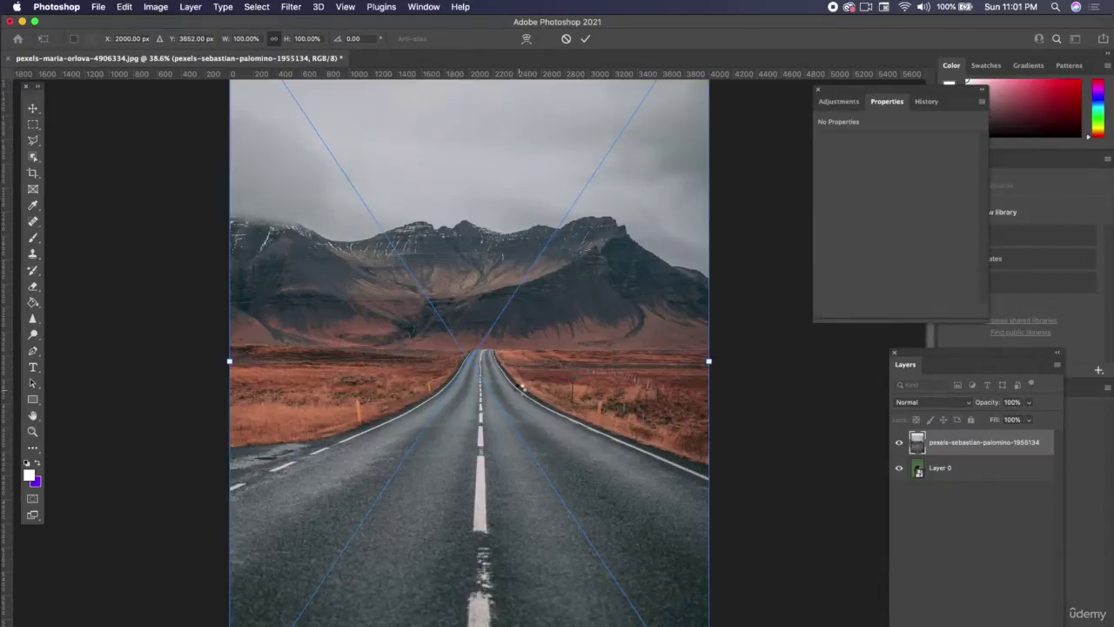
Commit the placed road photo and set its layer blend mode to Screen
key("Return")
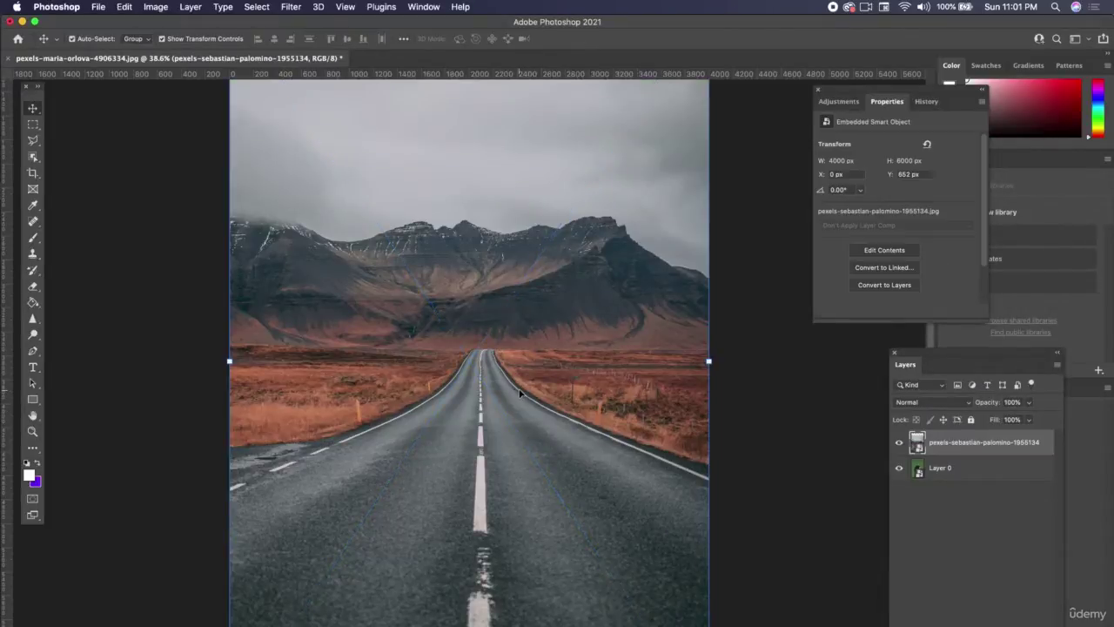
left_click(909, 402)
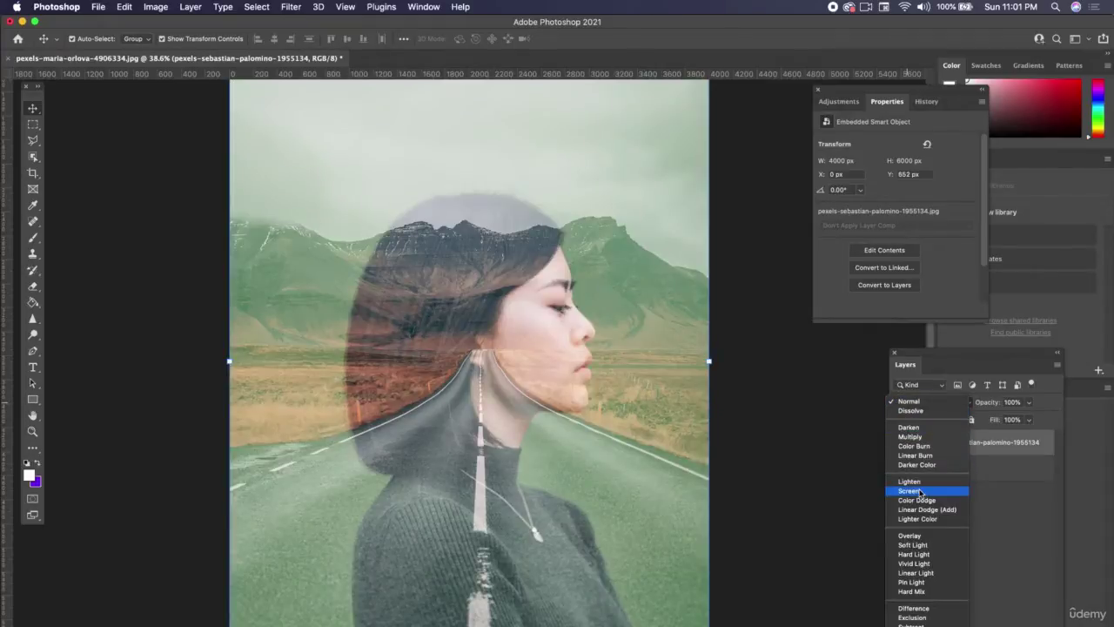
left_click(916, 490)
left_click(747, 411)
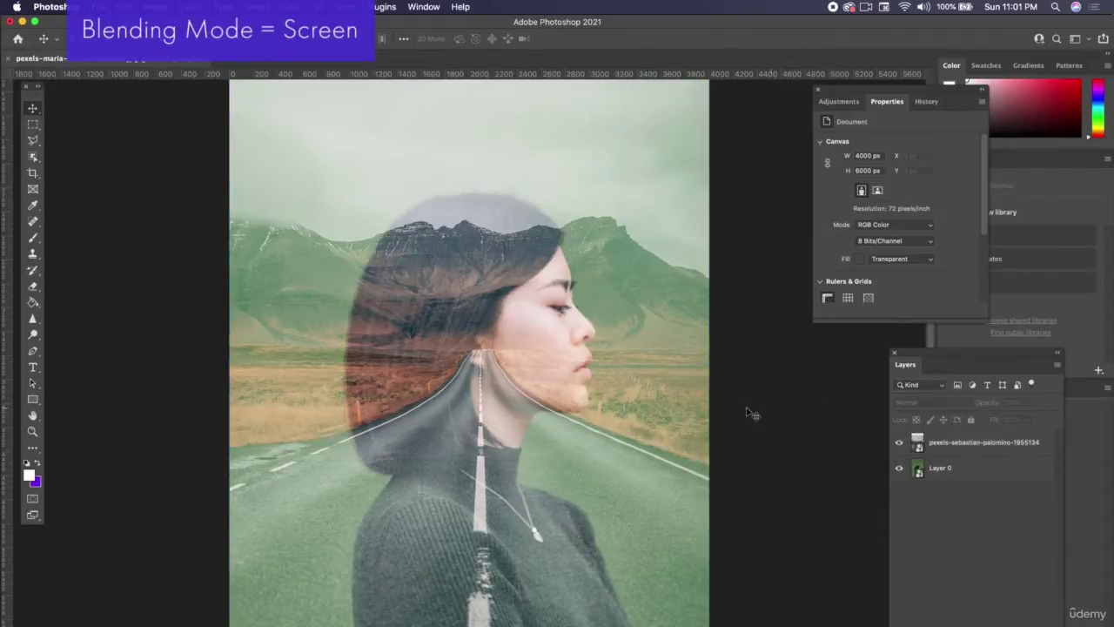
Hide the road photo layer and select the portrait Layer 0
left_click(912, 443)
left_click(900, 445)
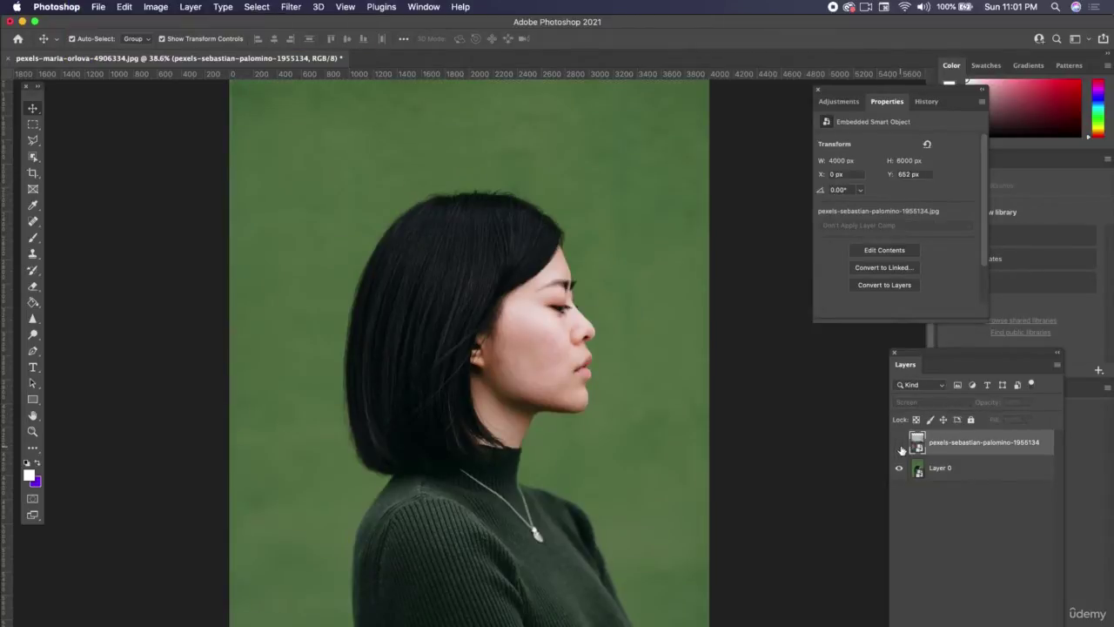
left_click(972, 470)
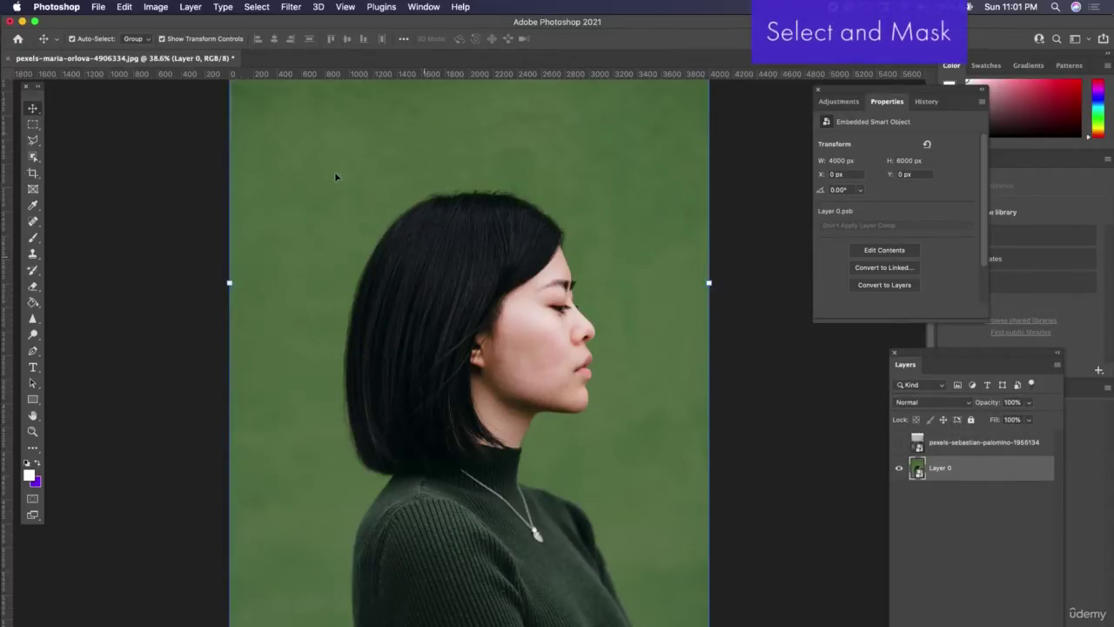
Select the woman using Select Subject and Refine Hair in Select and Mask
left_click(256, 7)
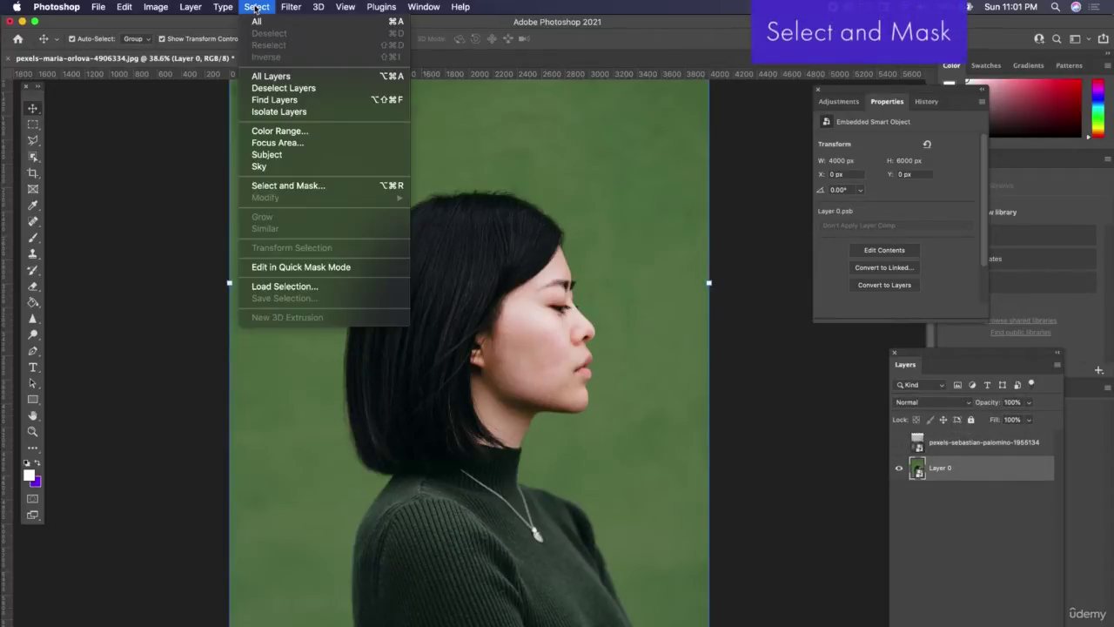
left_click(287, 185)
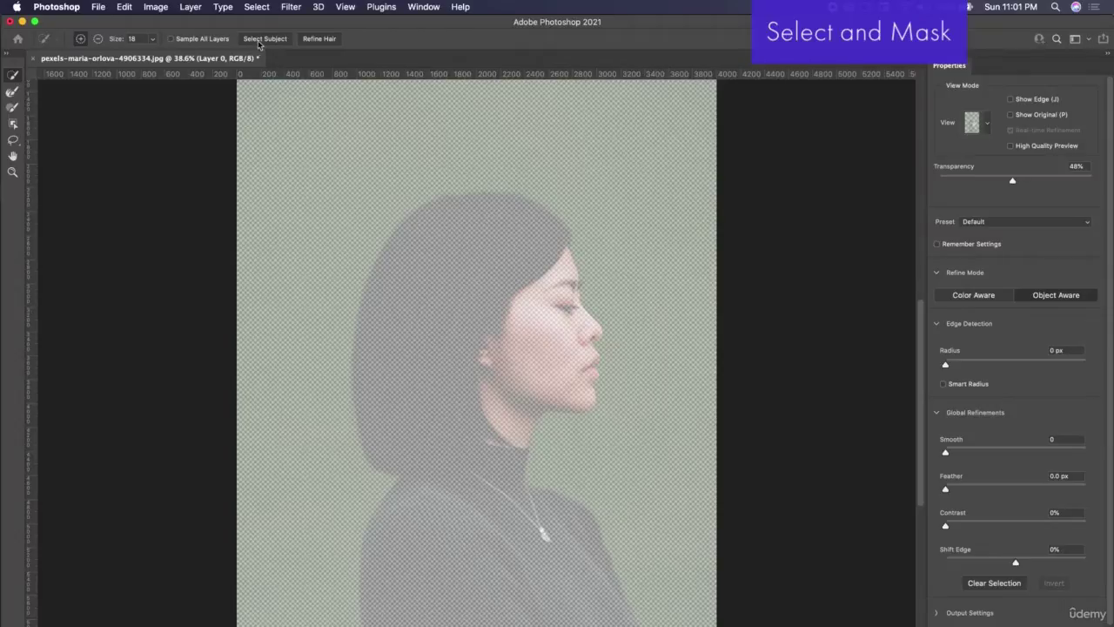
left_click(277, 46)
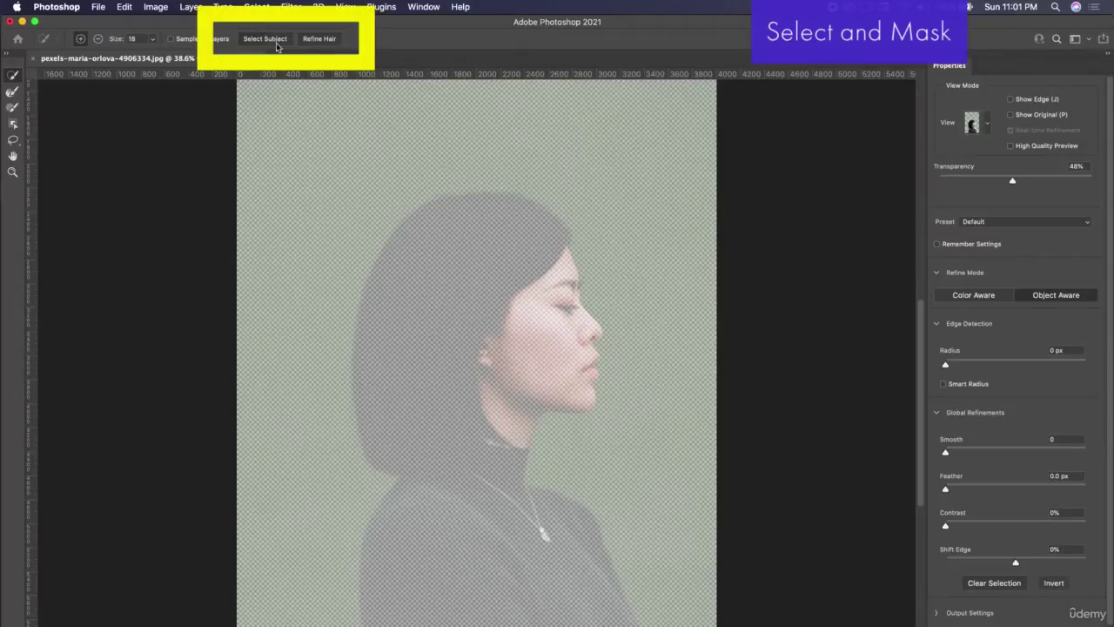
left_click(322, 40)
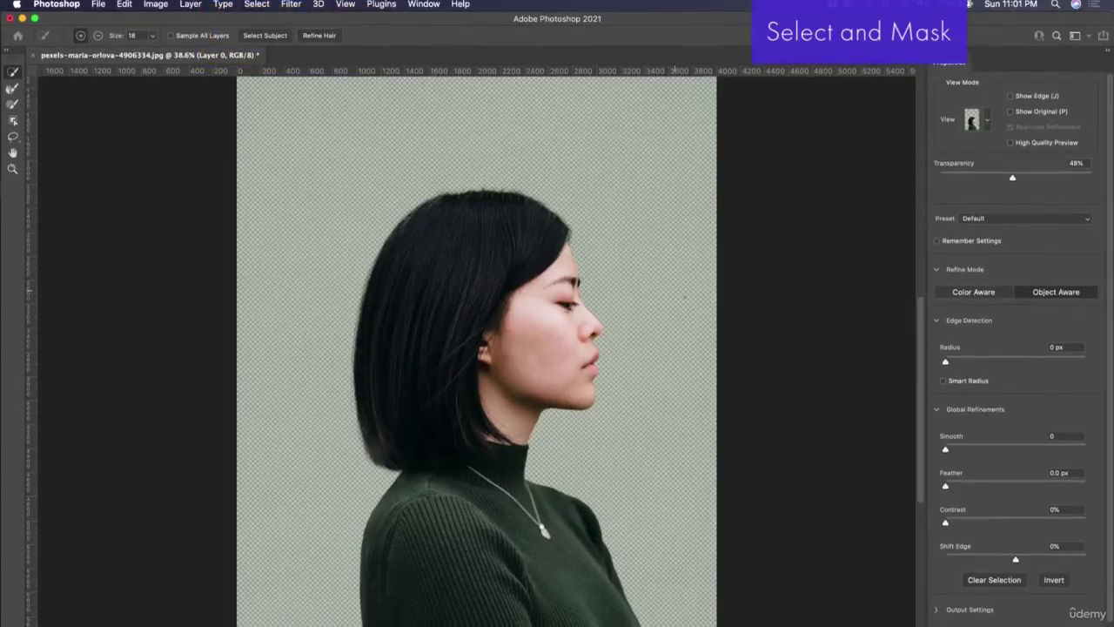
left_click(1082, 607)
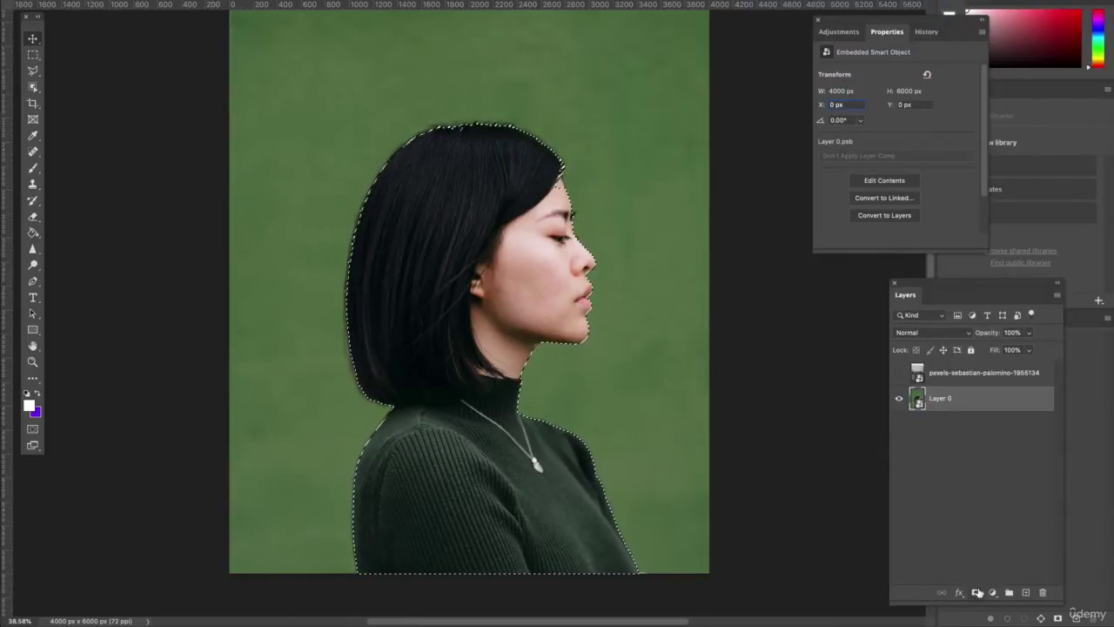
Add a layer mask to Layer 0, then briefly show and re-hide the road layer
left_click(977, 593)
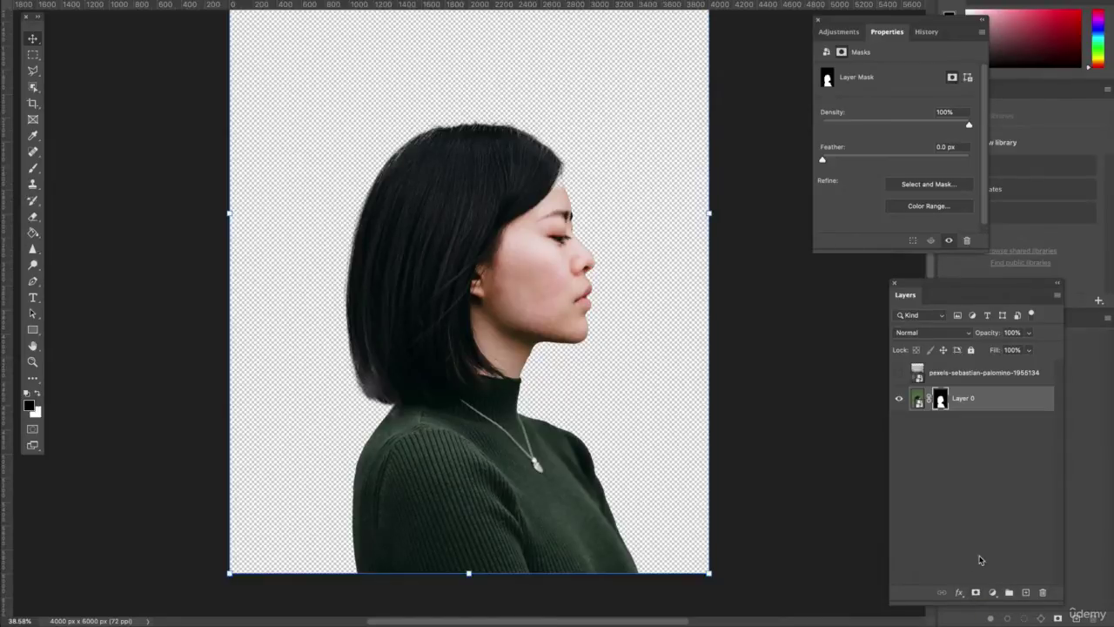
left_click(972, 434)
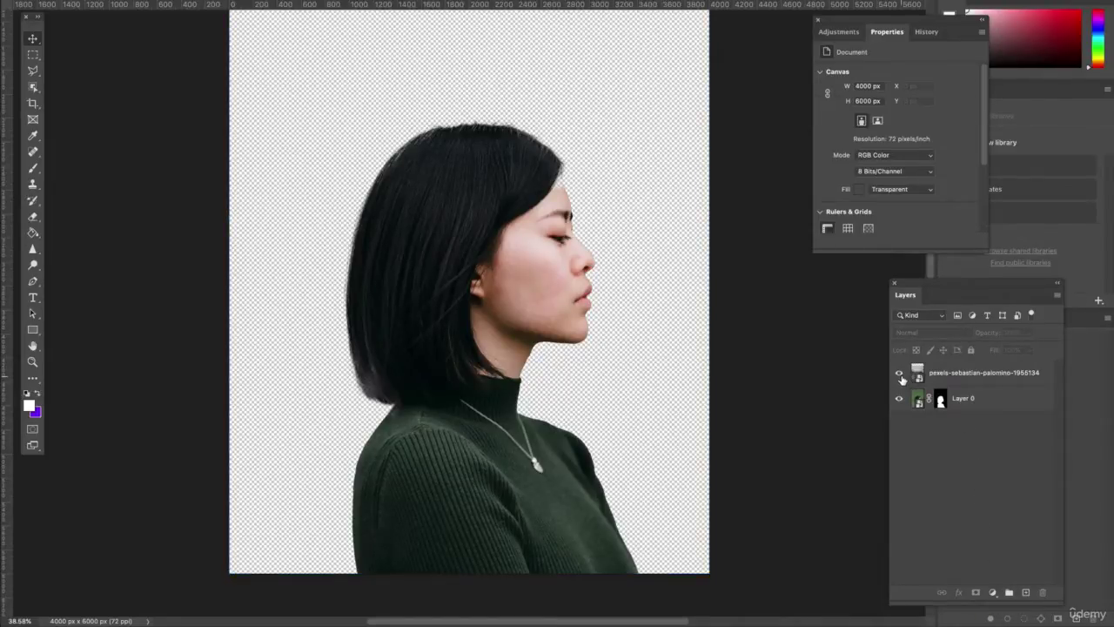
left_click(900, 375)
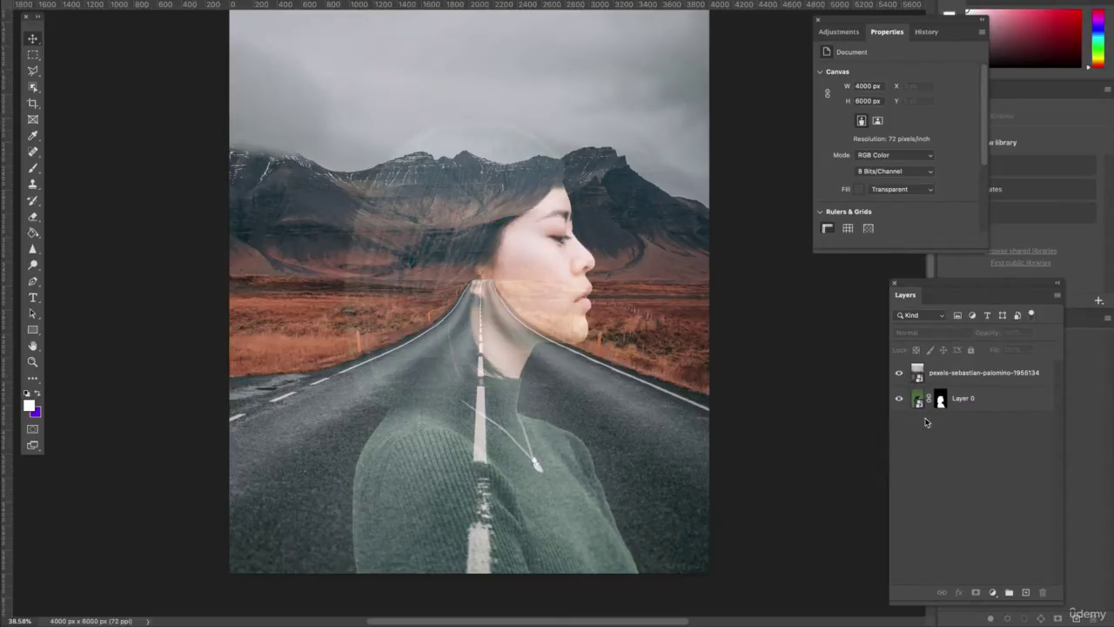
left_click(900, 372)
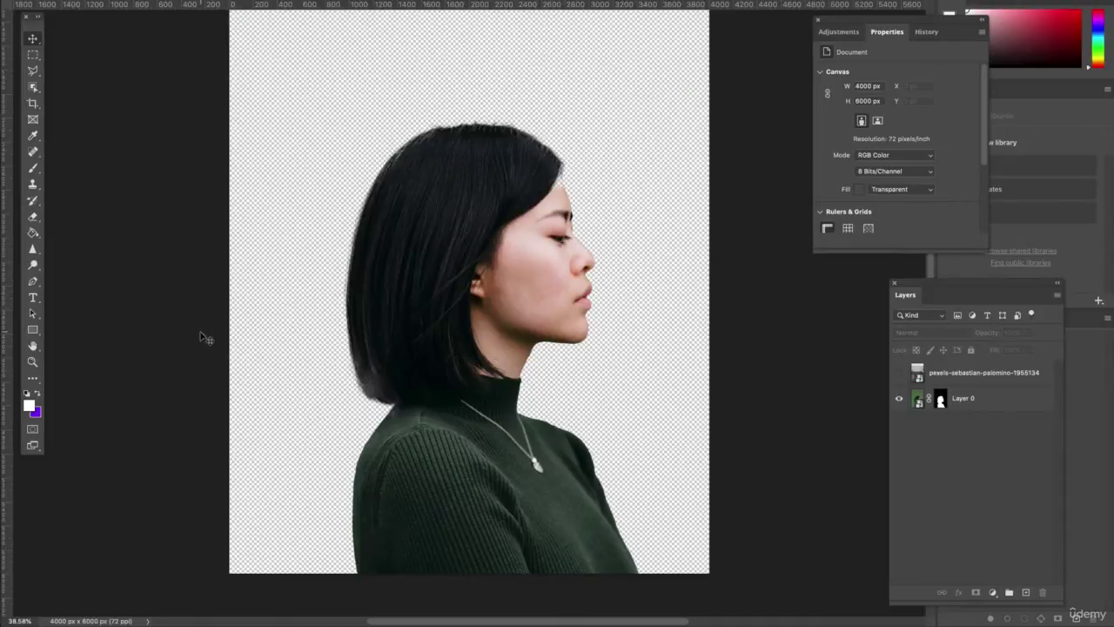
Draw a white canvas-sized rectangle and move it beneath the portrait layer
left_click(35, 331)
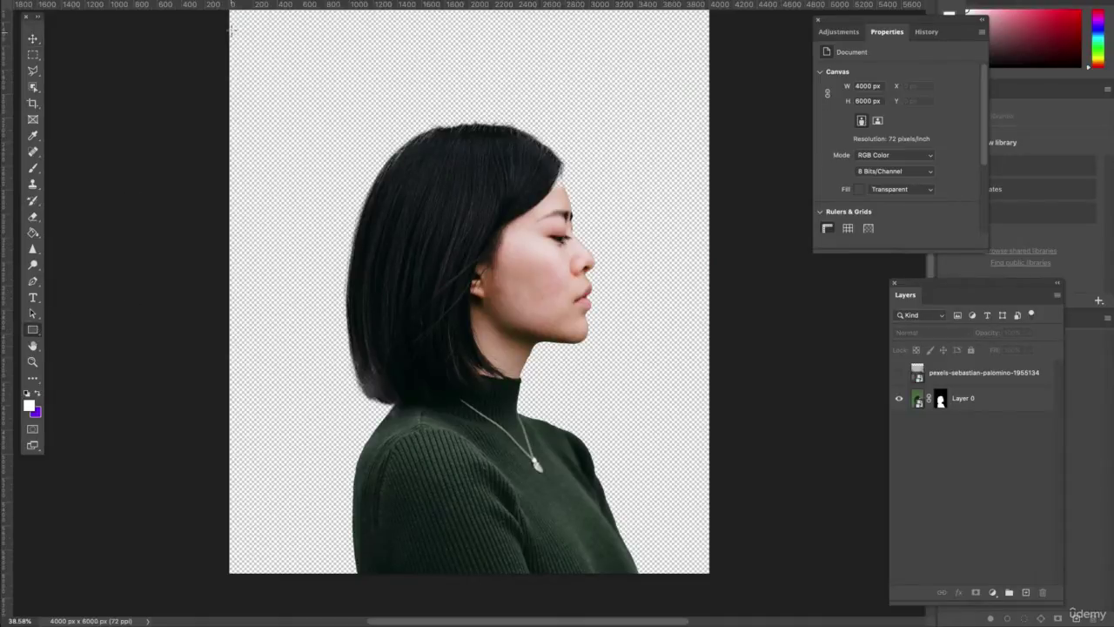
left_click_drag(230, 28, 808, 596)
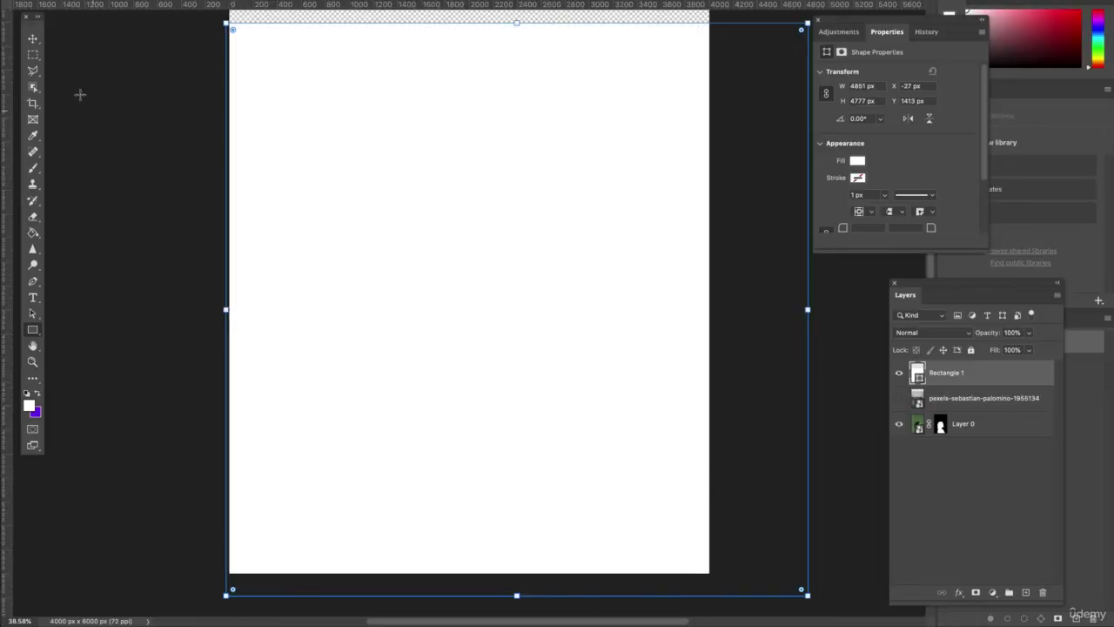
left_click(32, 40)
left_click_drag(807, 23, 758, 6)
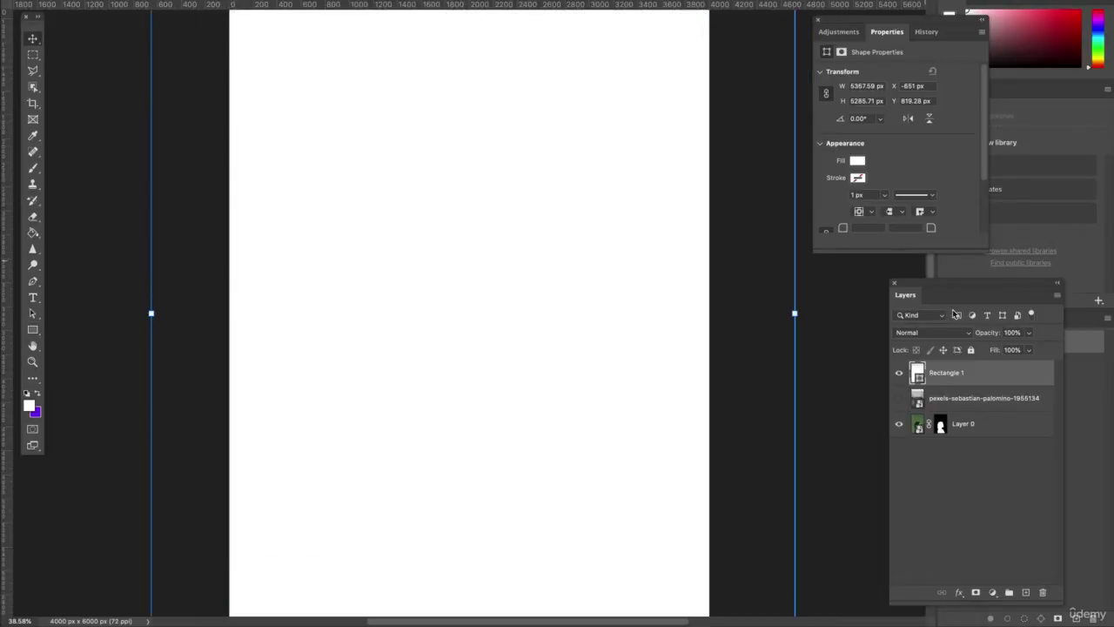
left_click_drag(981, 377, 975, 435)
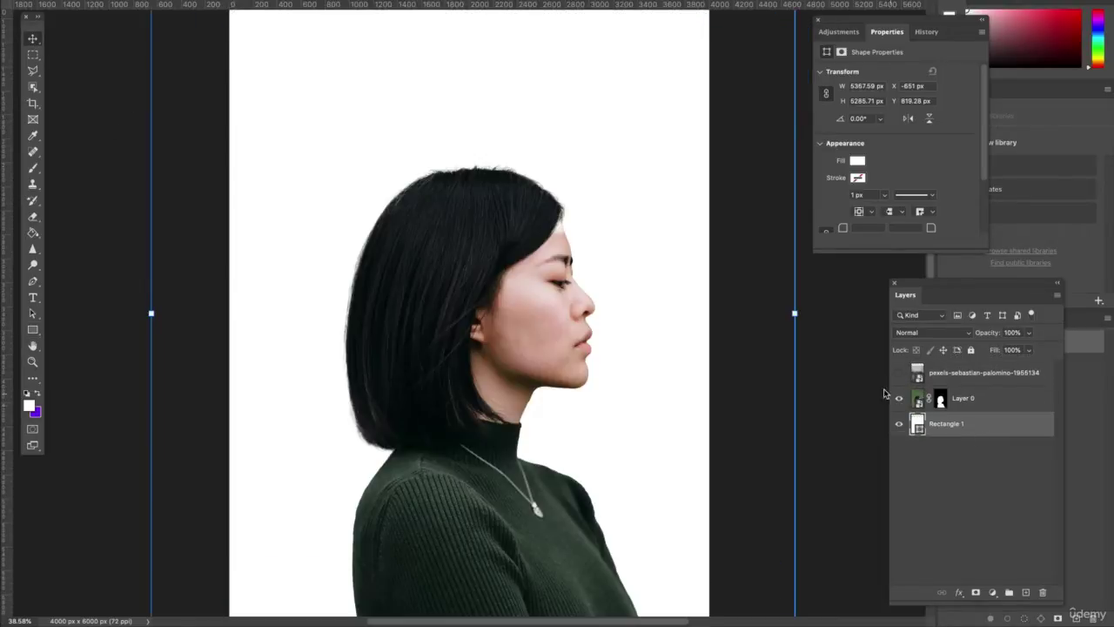
left_click(834, 366)
Show the road photo and reposition it so the road runs through her neck
left_click(902, 376)
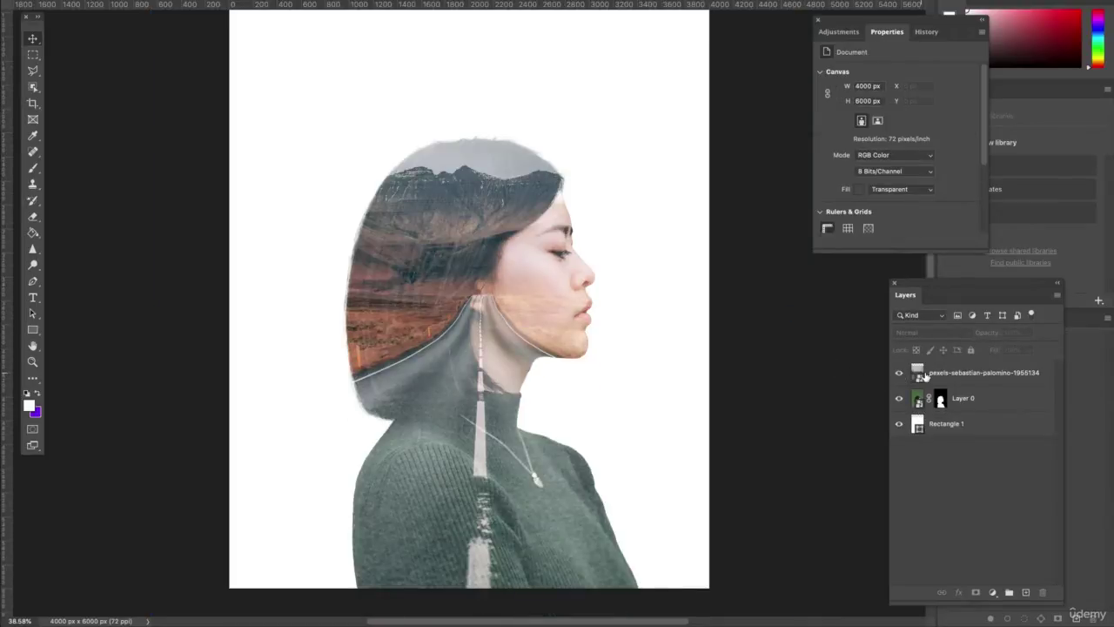
left_click(936, 374)
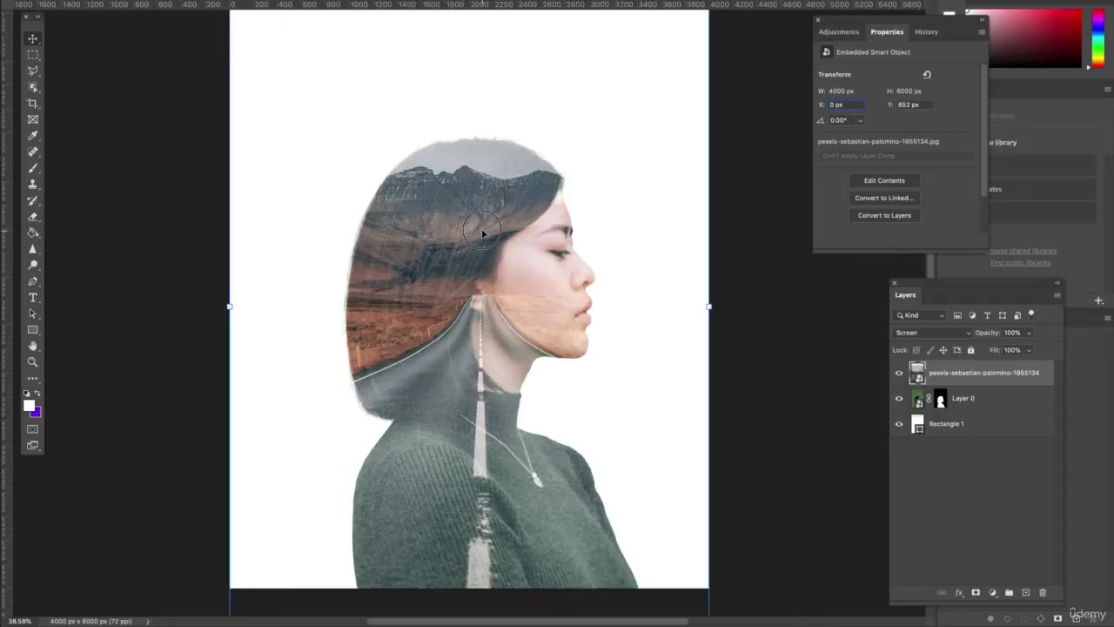
left_click_drag(483, 233, 430, 245)
Add a white layer mask to the road photo layer
left_click(940, 399)
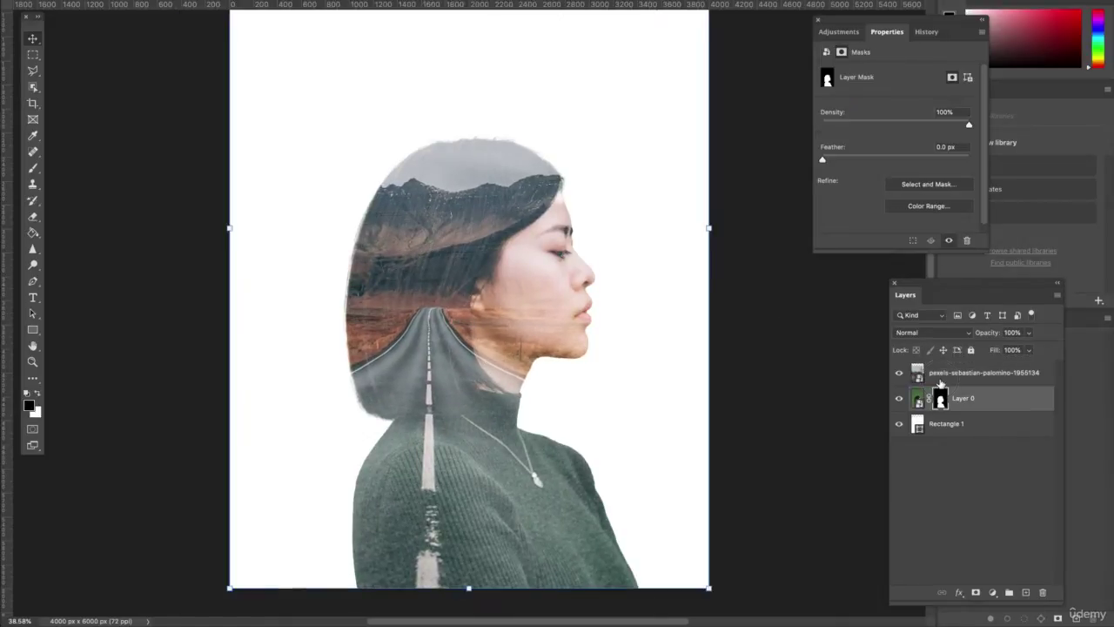
left_click(940, 379)
left_click(976, 593)
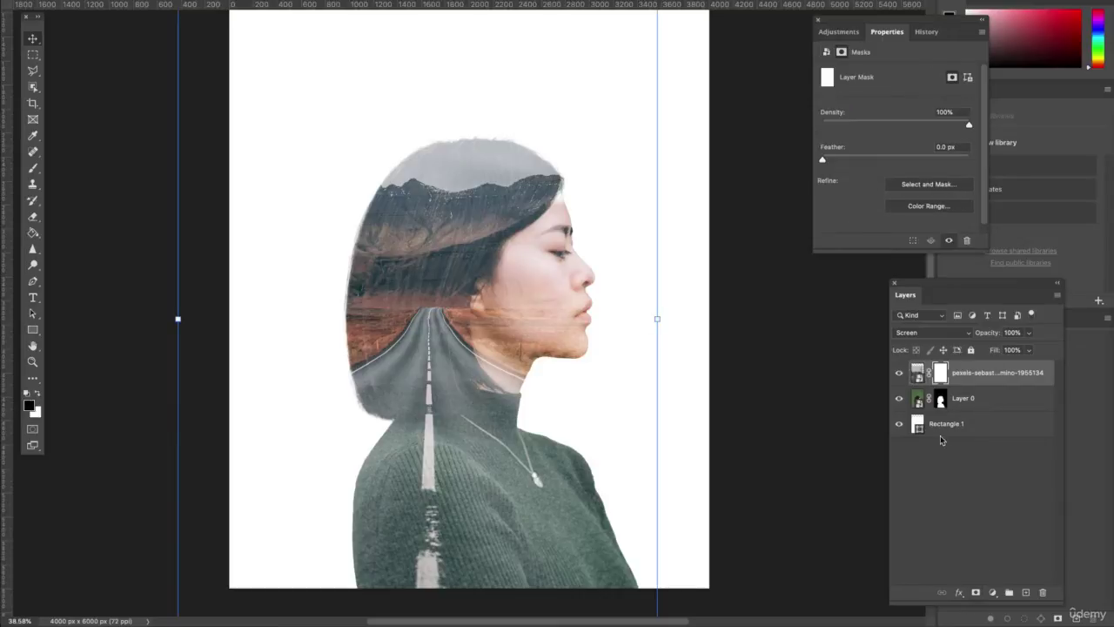
left_click(899, 372)
left_click(899, 372)
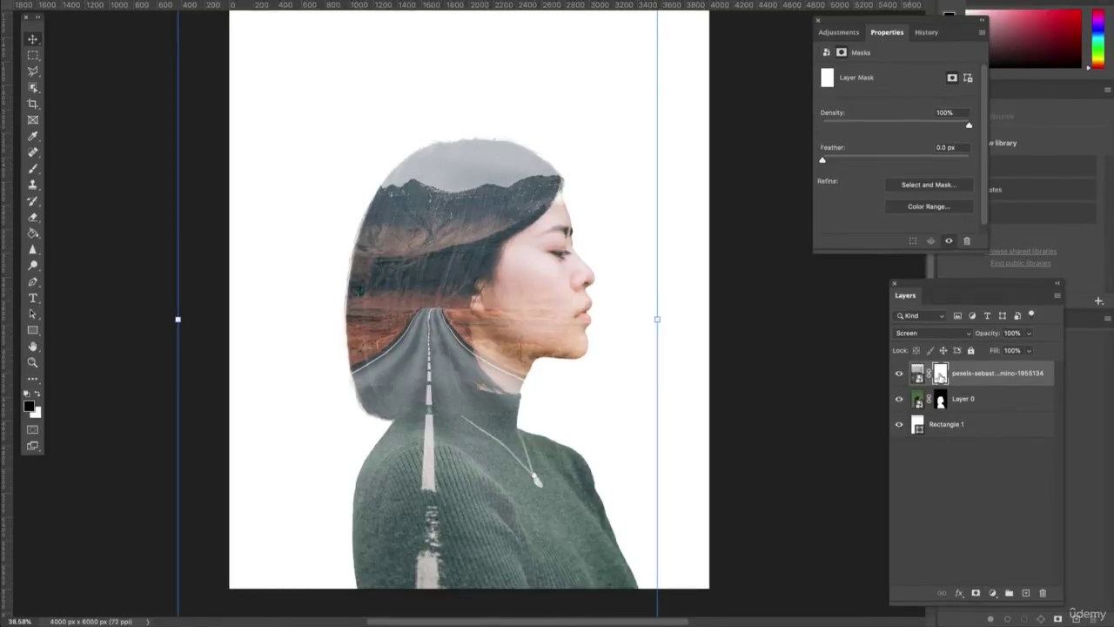
Brush the road away from her face and cheek on the mask
key("b")
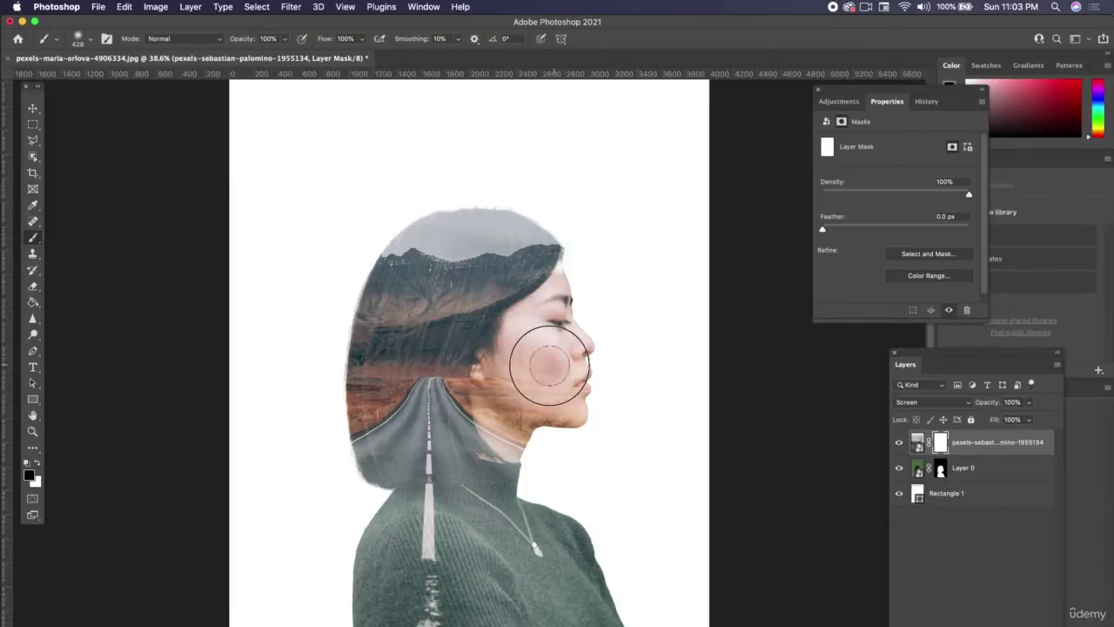
mouse_move(517, 383)
left_mouse_down()
mouse_move(565, 287)
mouse_move(586, 370)
mouse_move(585, 360)
mouse_move(570, 405)
mouse_move(585, 410)
mouse_move(547, 408)
mouse_move(561, 429)
mouse_move(572, 420)
mouse_move(547, 409)
mouse_move(523, 355)
mouse_move(523, 378)
mouse_move(514, 362)
mouse_move(510, 378)
mouse_move(506, 356)
mouse_move(494, 375)
mouse_move(511, 331)
mouse_move(499, 452)
mouse_move(562, 421)
mouse_move(574, 387)
mouse_move(613, 399)
mouse_move(601, 261)
left_mouse_up()
key("super+plus")
left_click(90, 39)
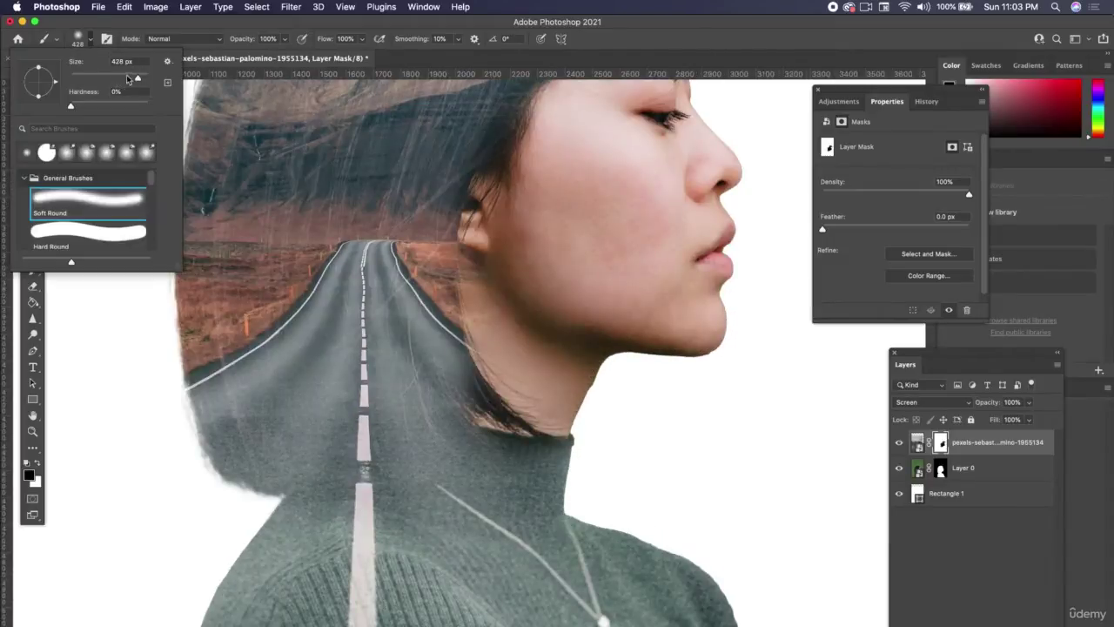
key("Return")
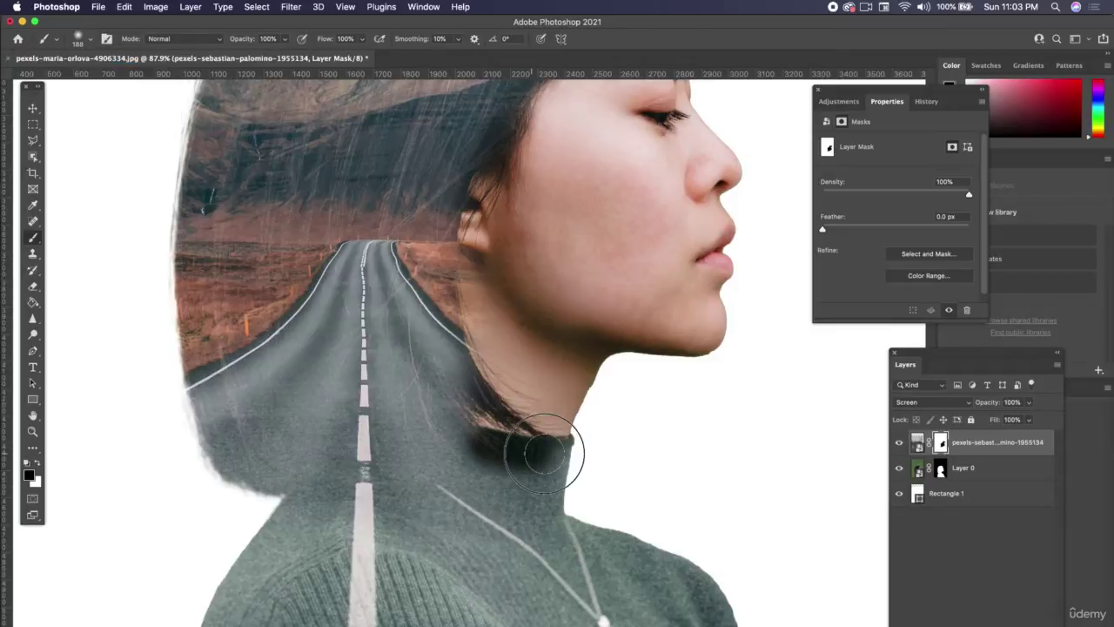
Paint with white to bring the landscape back over her lower hair, using a smaller brush
left_click(40, 462)
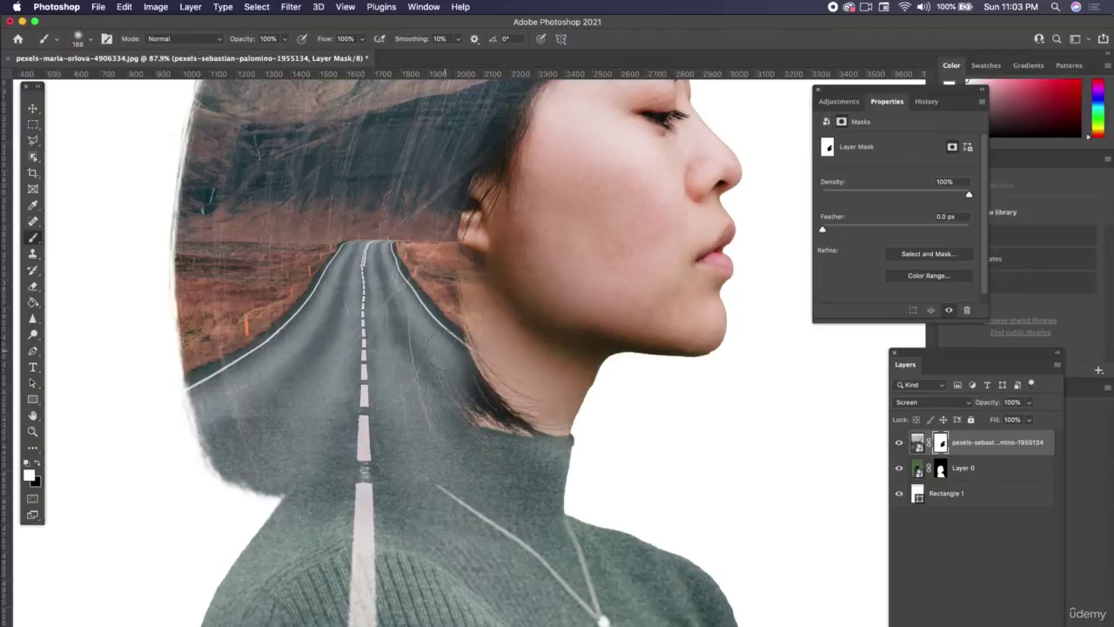
scroll(550, 328, "up", 5)
scroll(550, 328, "right", 3)
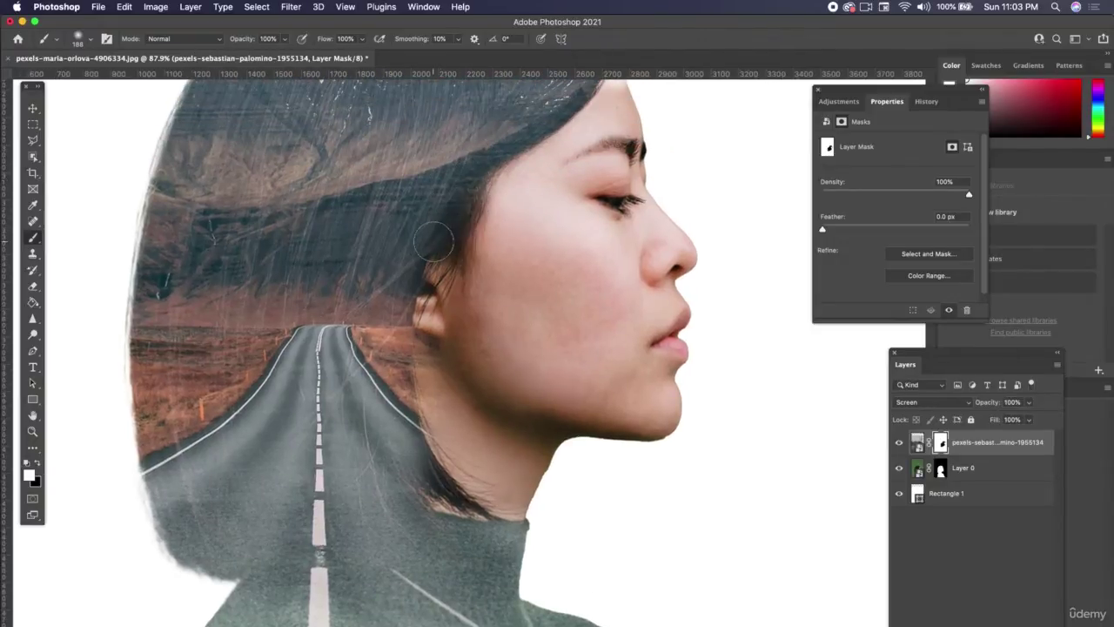
scroll(467, 370, "up", 2)
scroll(467, 370, "right", 1)
scroll(467, 370, "up", 4)
scroll(467, 370, "right", 2)
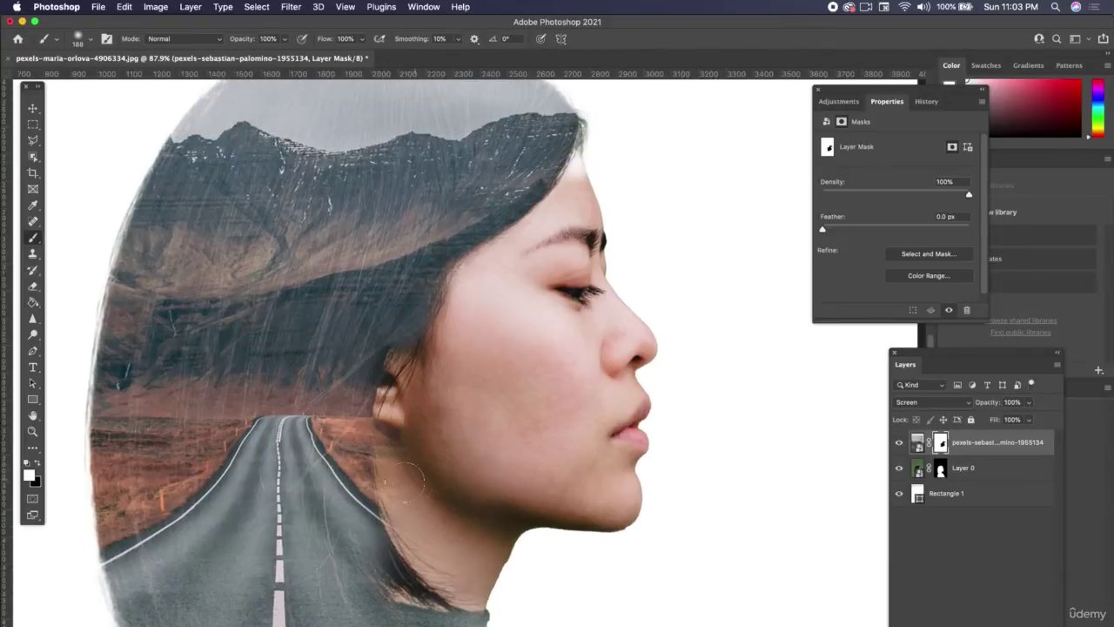
mouse_move(397, 576)
left_mouse_down()
mouse_move(377, 558)
mouse_move(388, 475)
left_mouse_up()
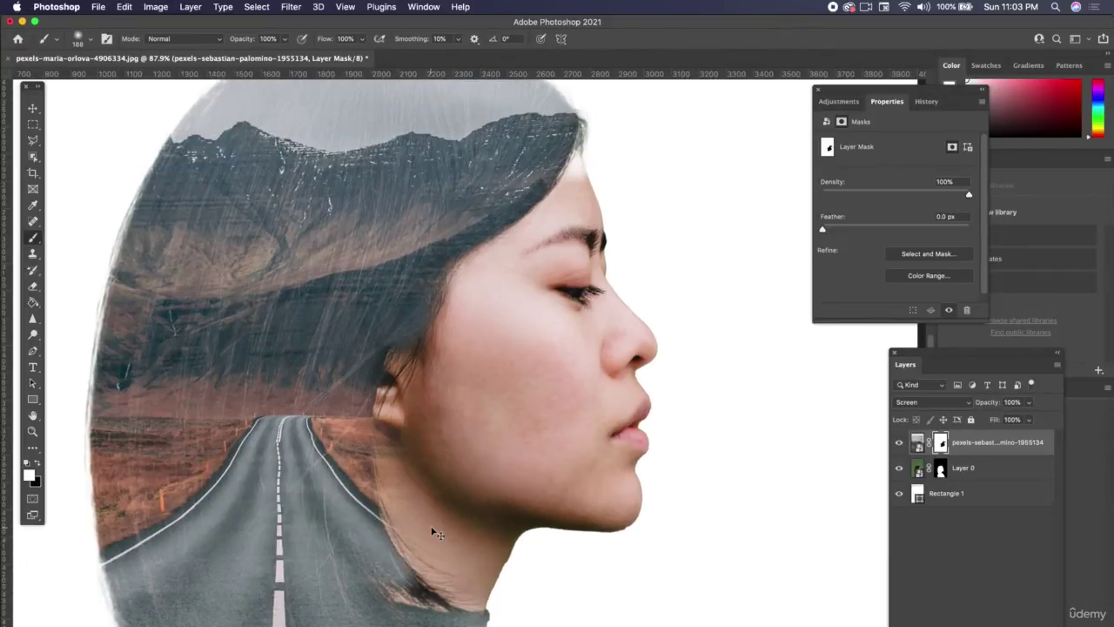
scroll(487, 316, "up", 4)
scroll(488, 316, "right", 2)
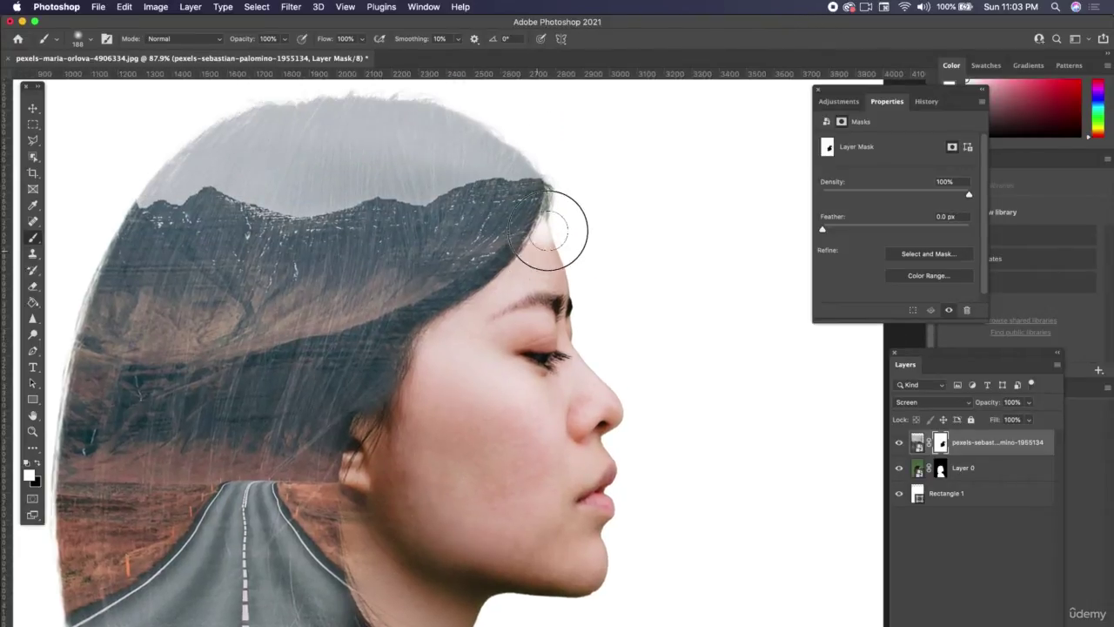
key("bracketleft")
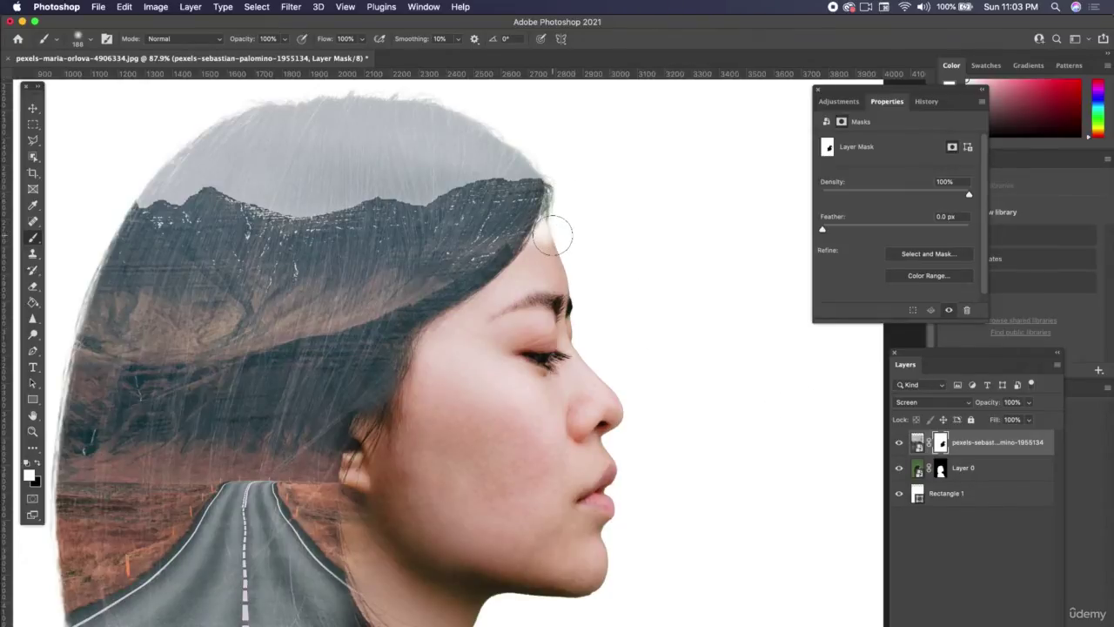
Refine Layer 0's mask edge along the forehead hairline in Select and Mask and apply it
left_click(940, 468)
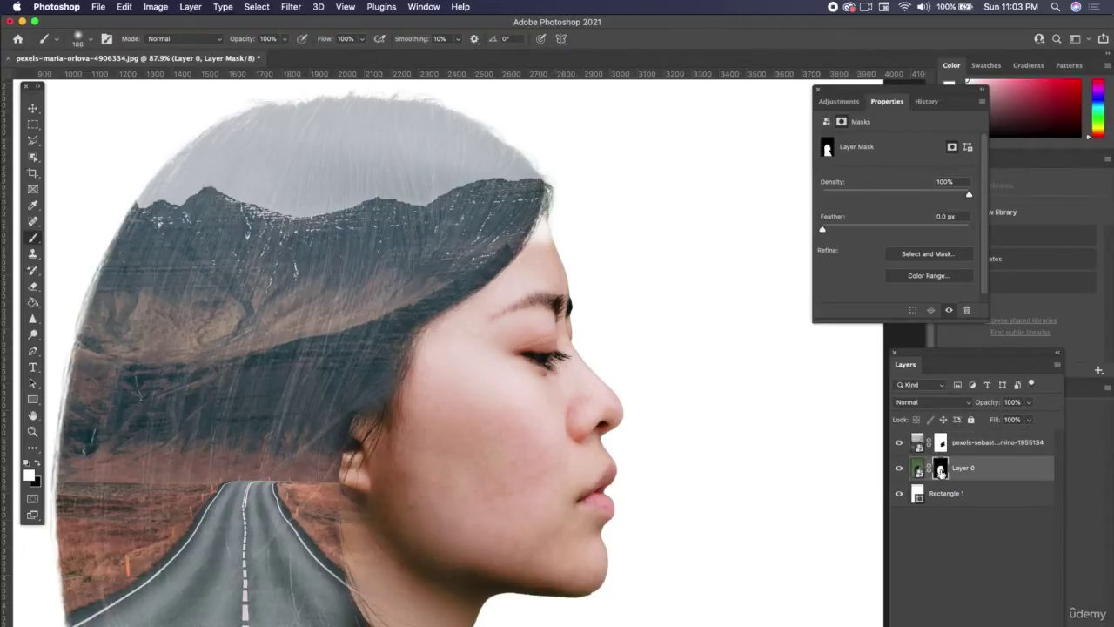
left_click(908, 255)
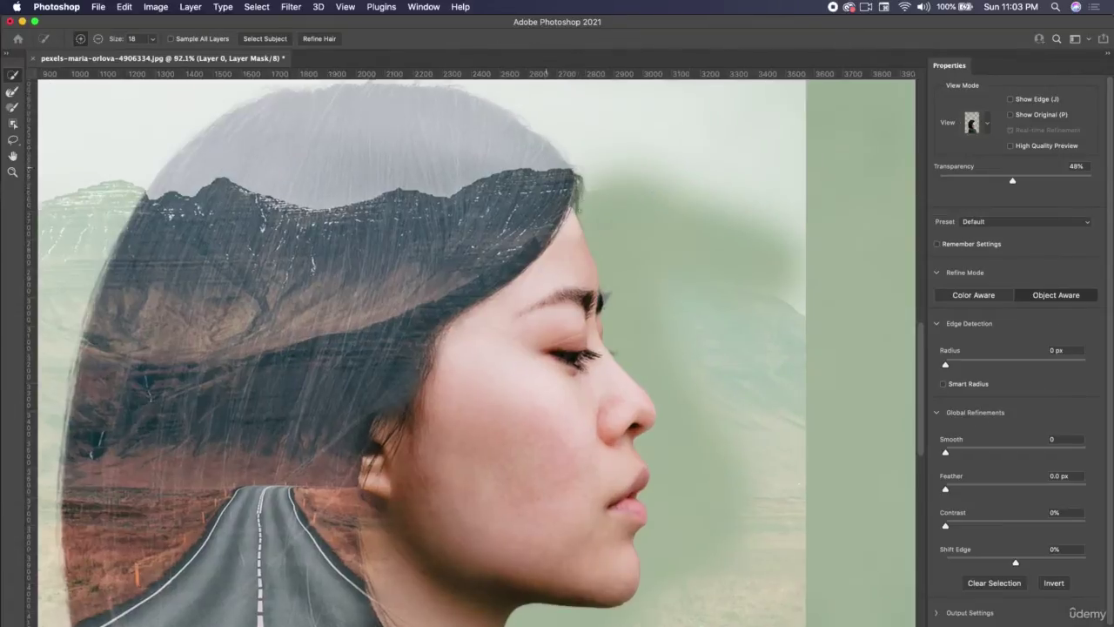
scroll(586, 218, "up", 5)
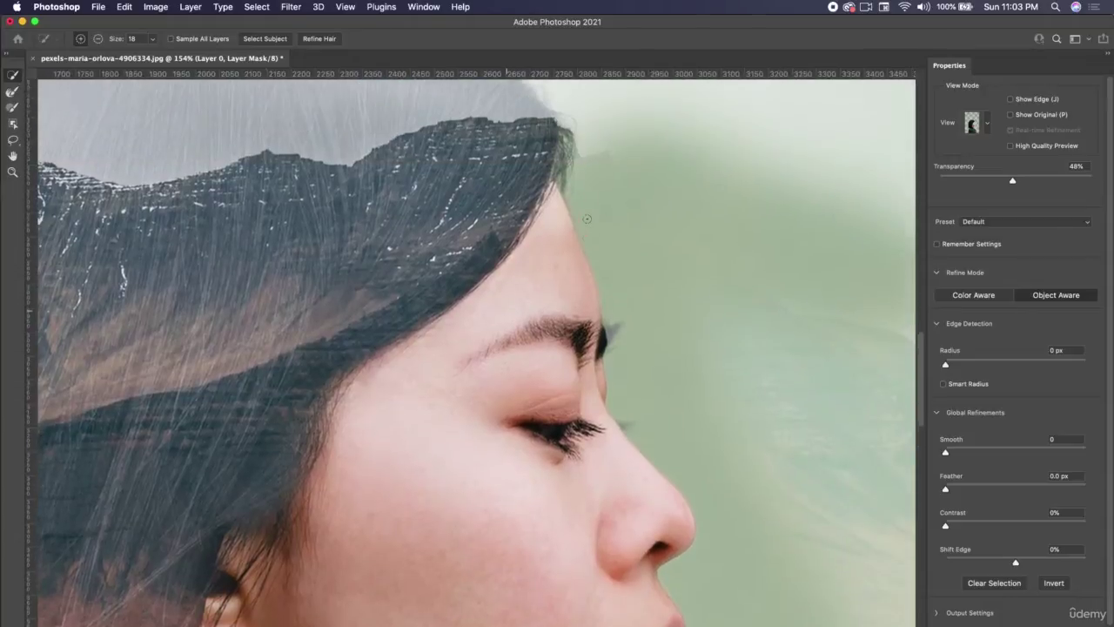
scroll(586, 219, "up", 2)
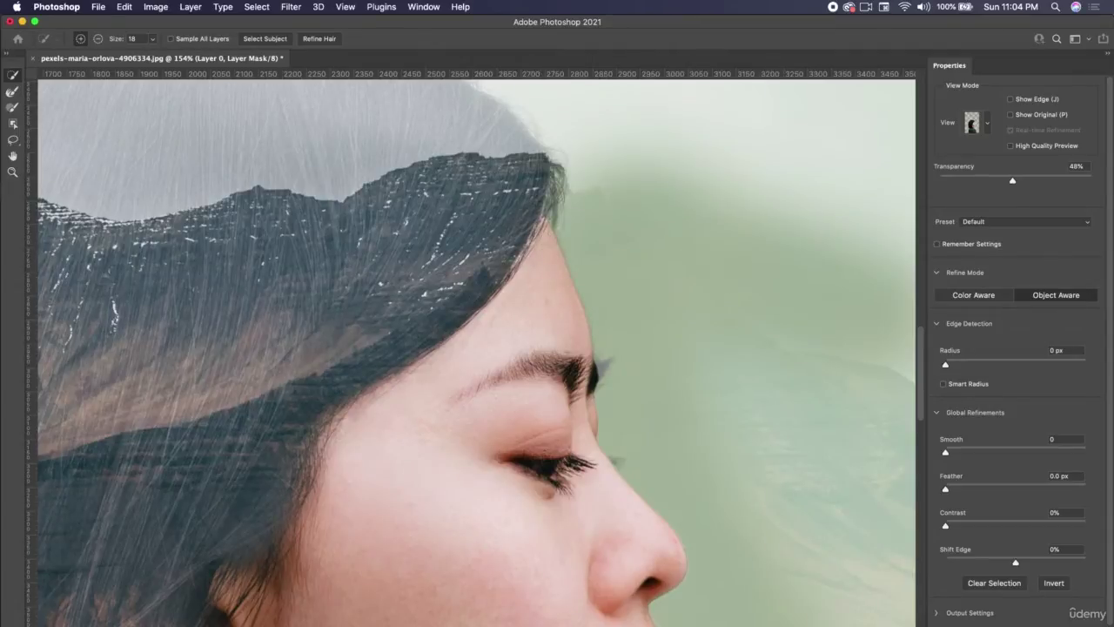
key("Return")
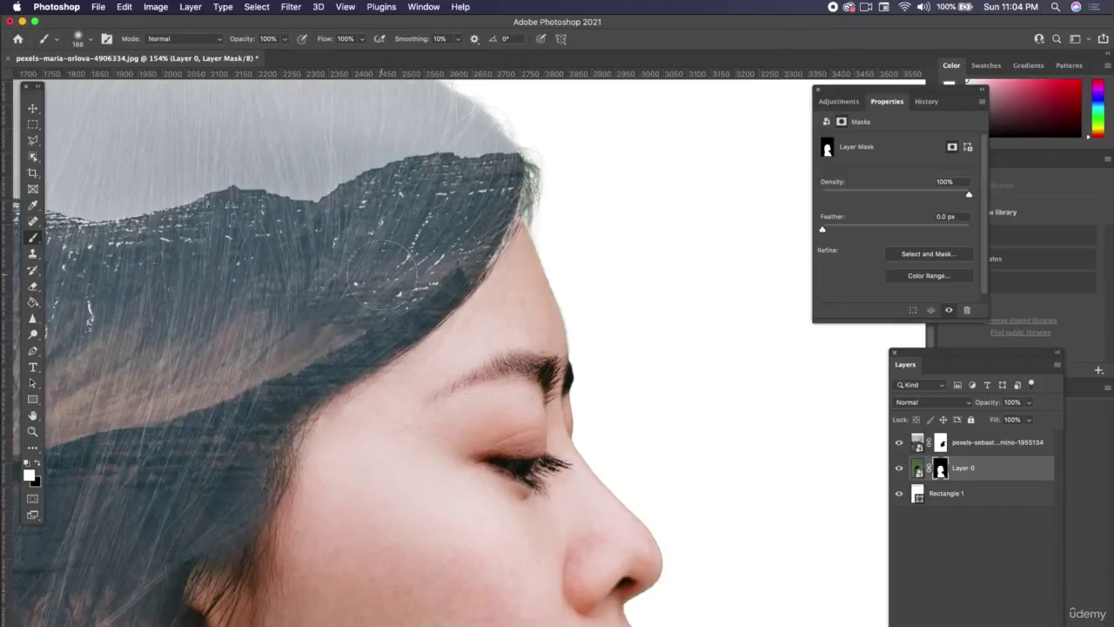
scroll(438, 318, "down", 3)
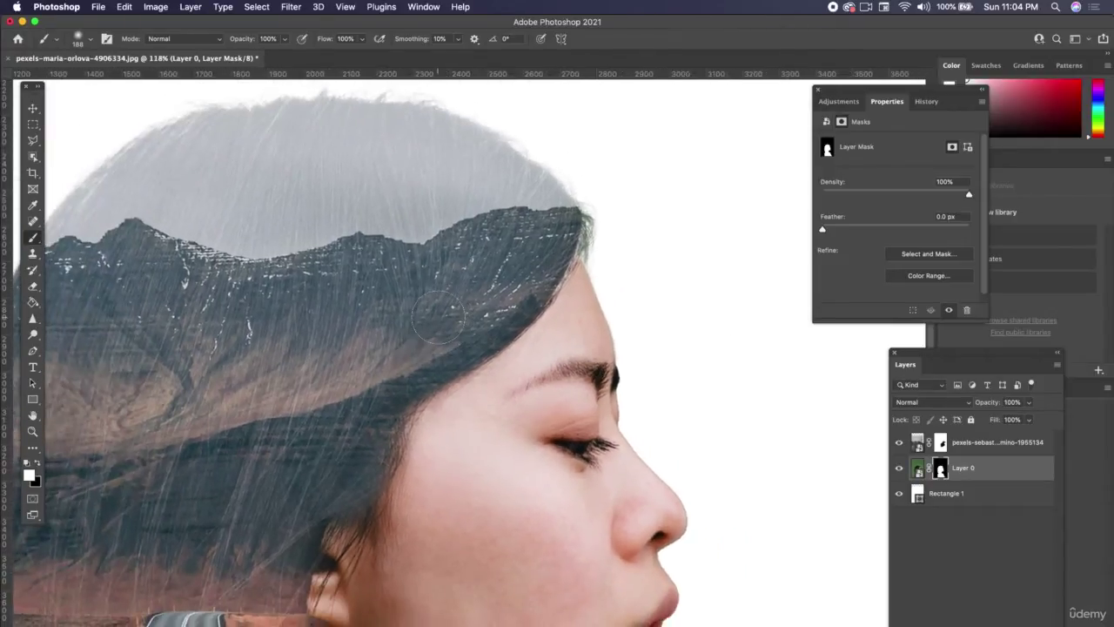
scroll(438, 318, "down", 5)
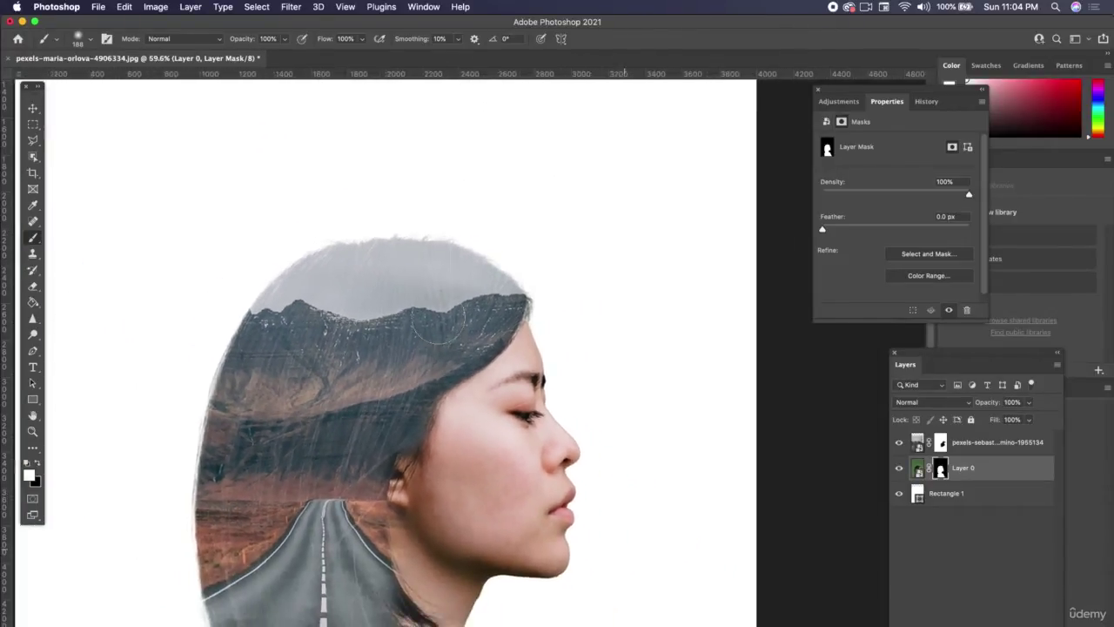
Change the Rectangle 1 fill colour to purple #4d4ebe
scroll(440, 318, "down", 3)
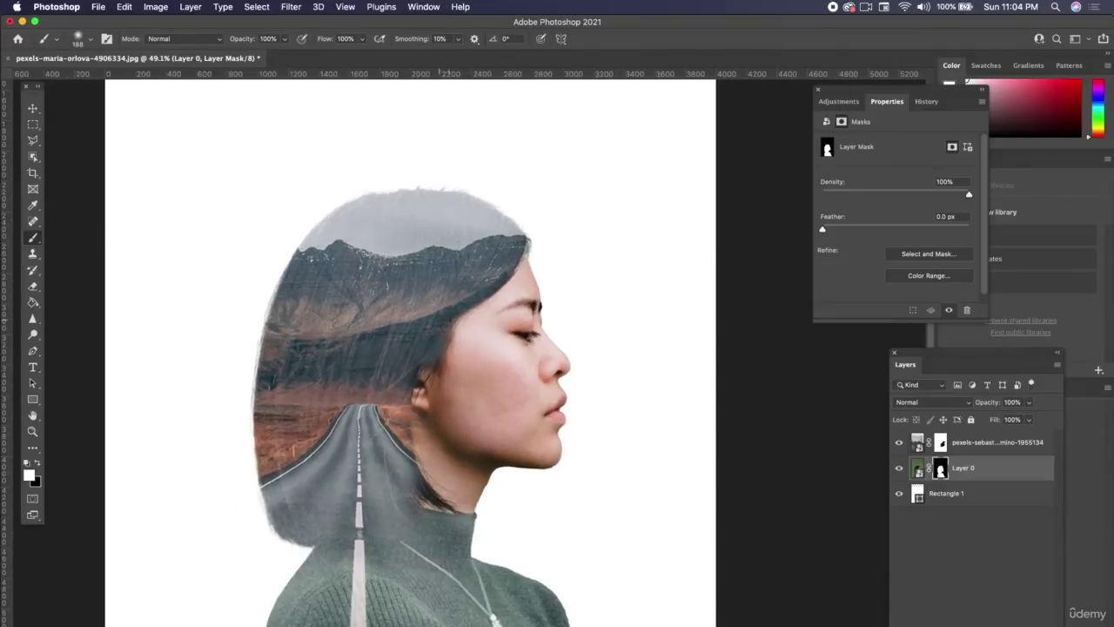
scroll(439, 317, "down", 1)
key("v")
left_click(920, 494)
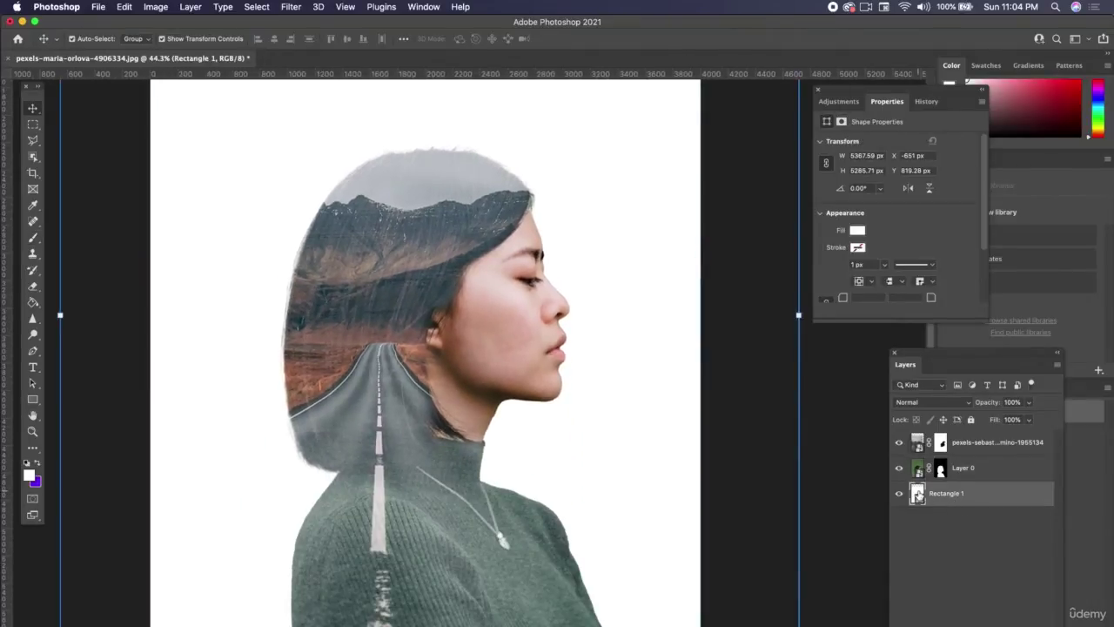
double_click(918, 494)
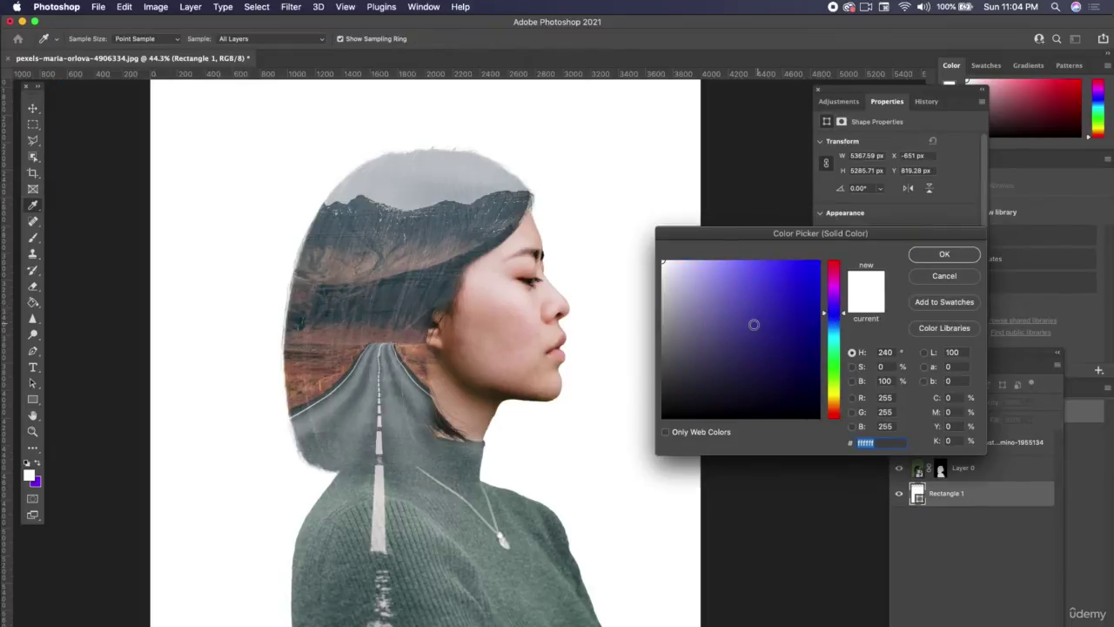
left_click(755, 300)
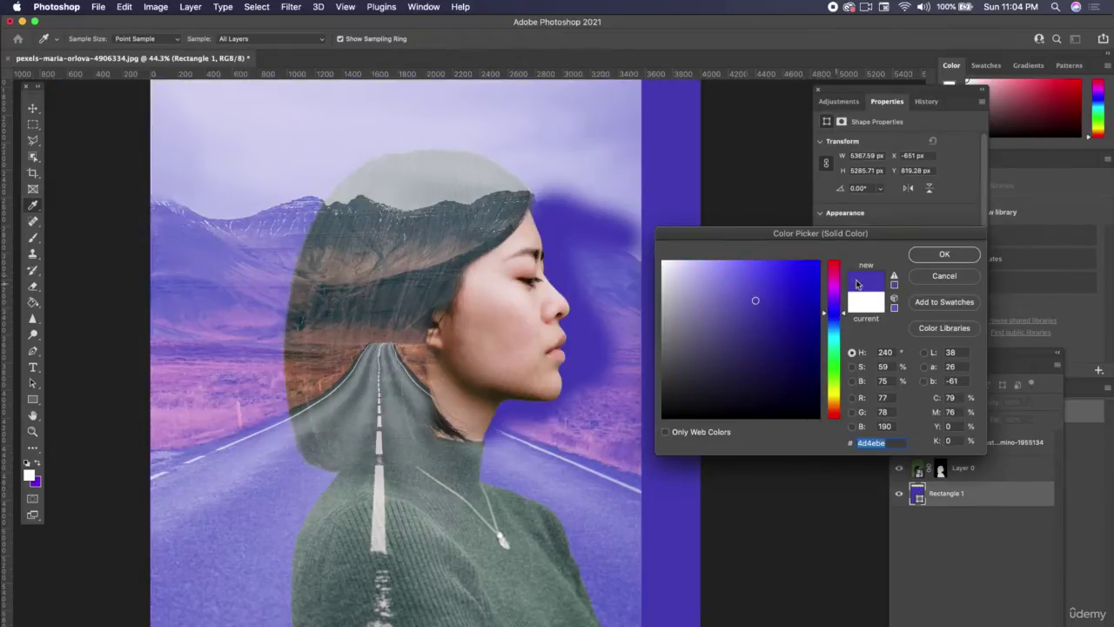
left_click(944, 254)
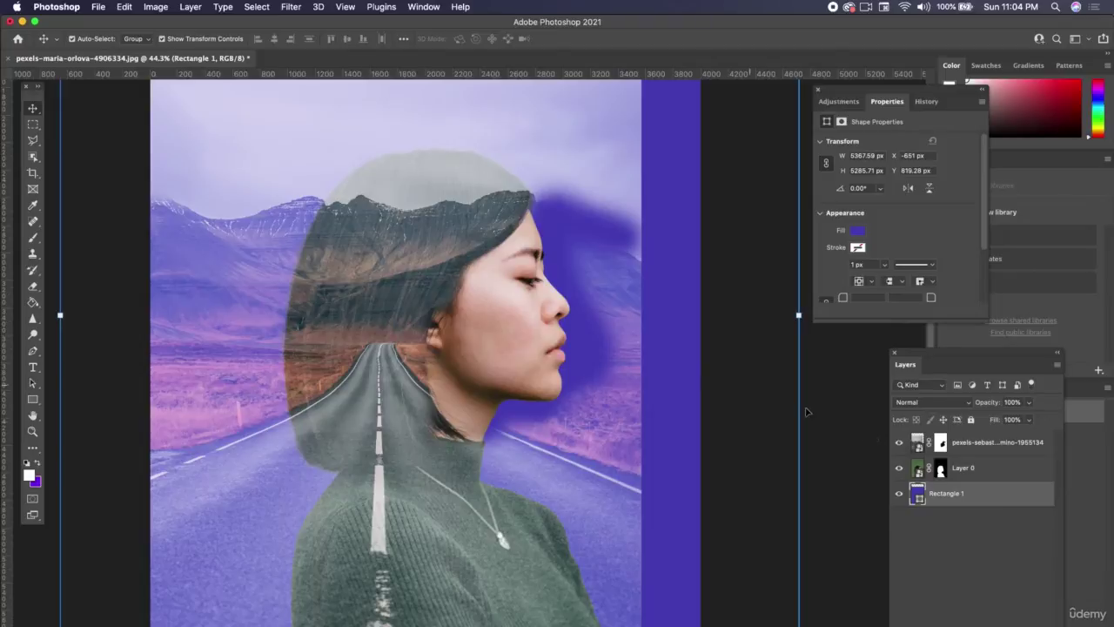
left_click(938, 470)
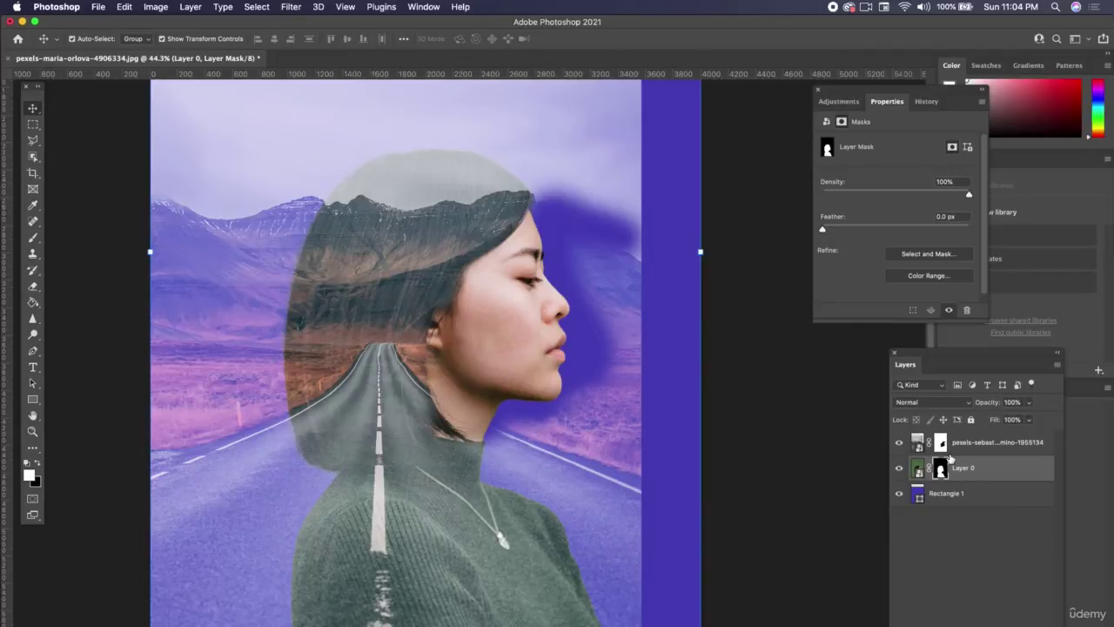
Compare the landscape layer's visibility, then clip it to Layer 0's silhouette
left_click(912, 446)
left_click(899, 444)
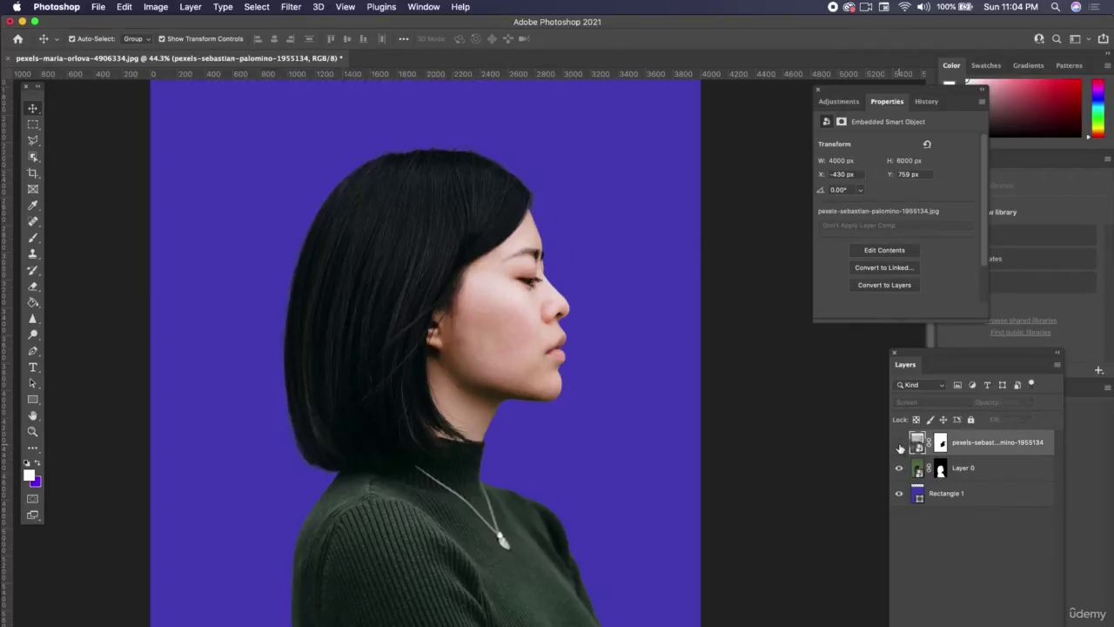
left_click(900, 445)
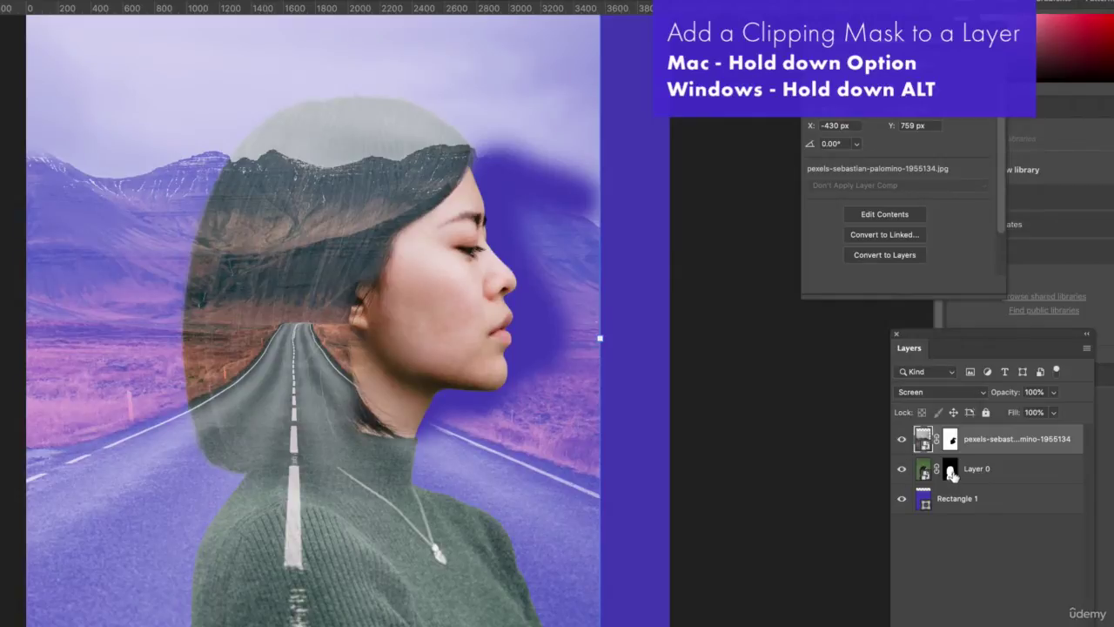
left_click(902, 440)
left_click(903, 440)
left_click(902, 440)
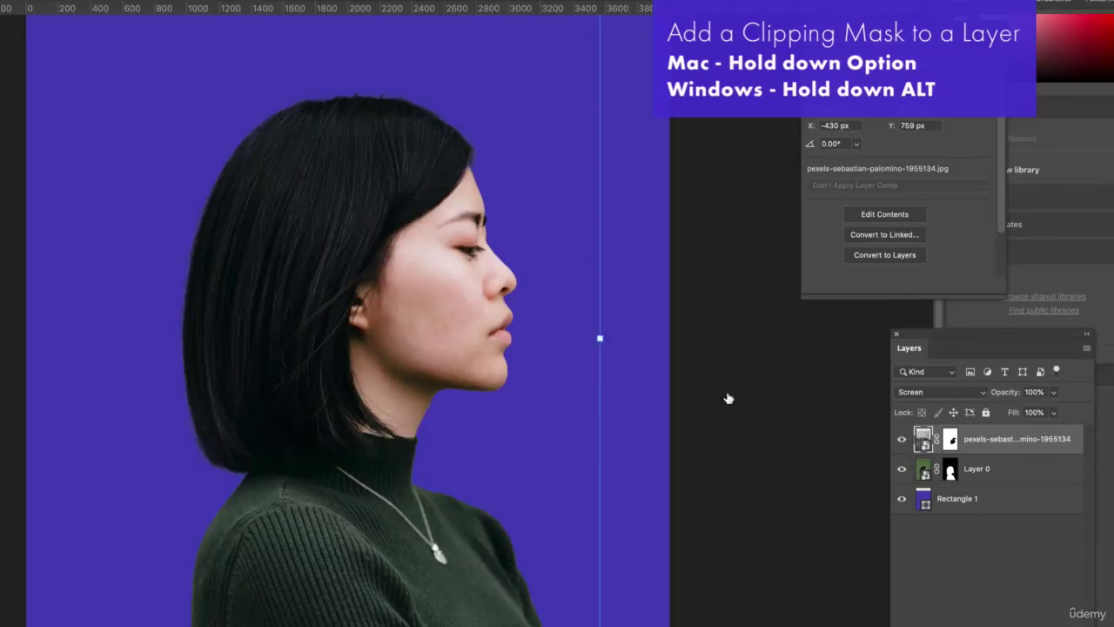
key("ctrl+comma")
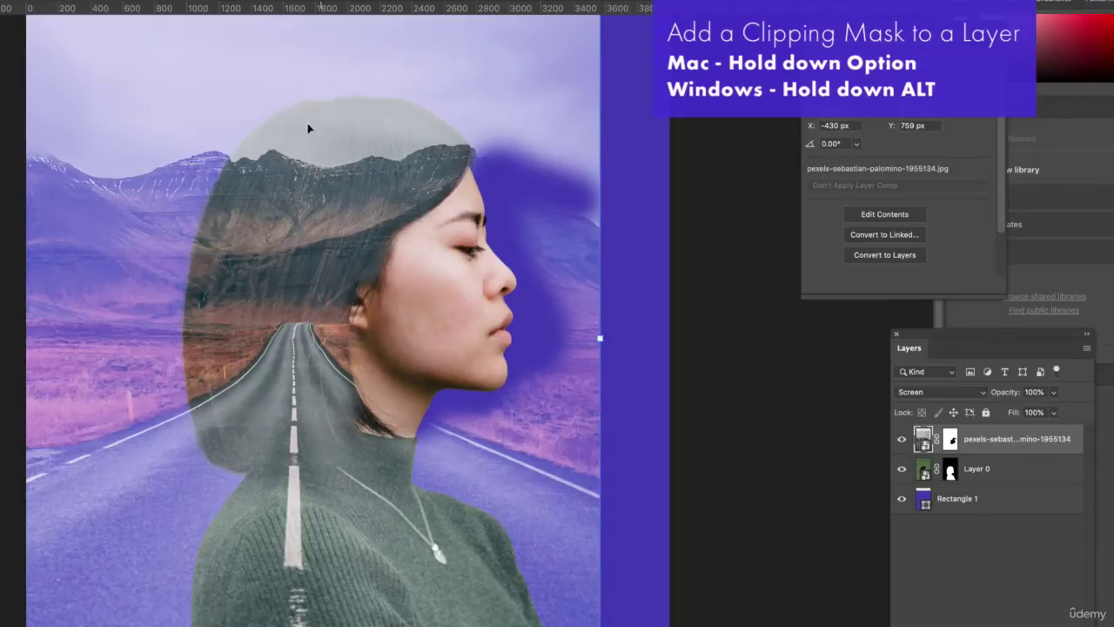
left_click(1012, 447, "alt")
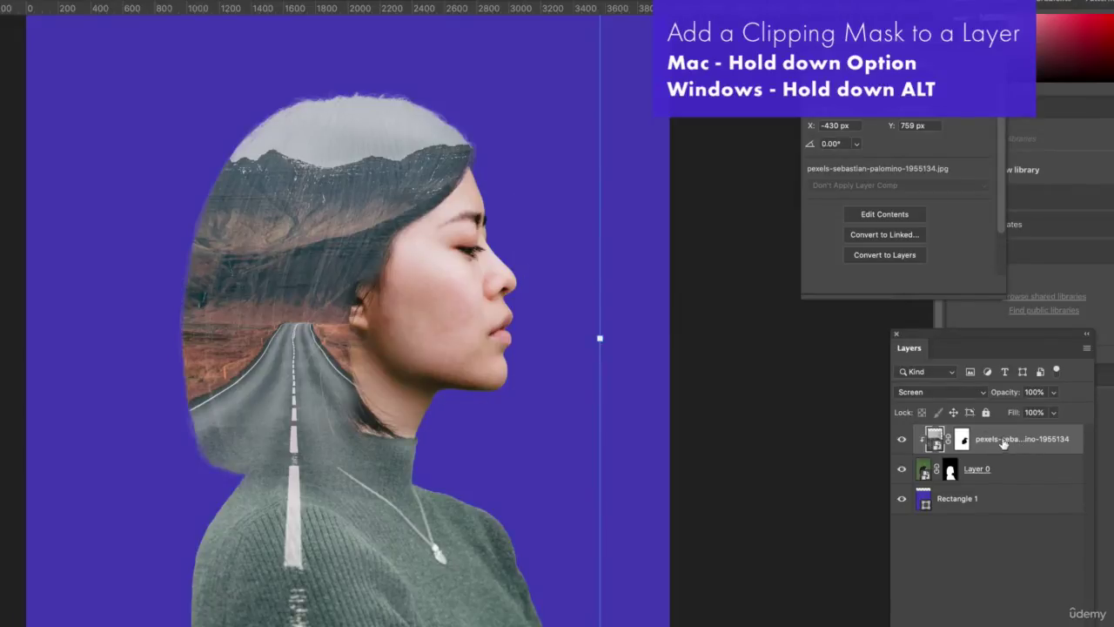
left_click(788, 394)
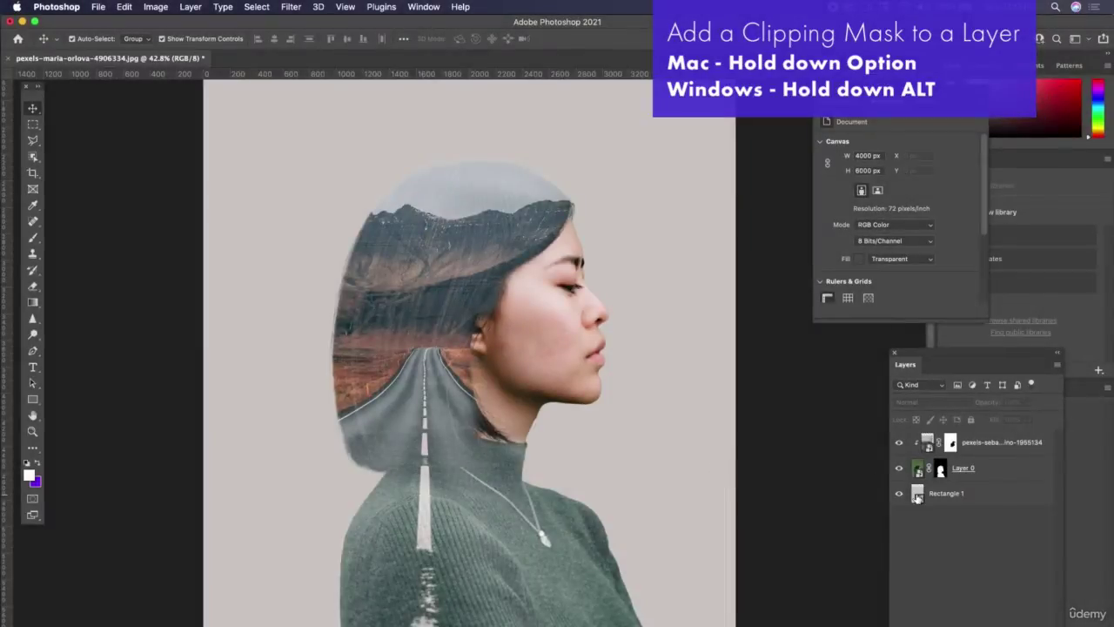
Change the Rectangle 1 fill to pale warm grey #d1cbc9
left_click(923, 499)
double_click(918, 497)
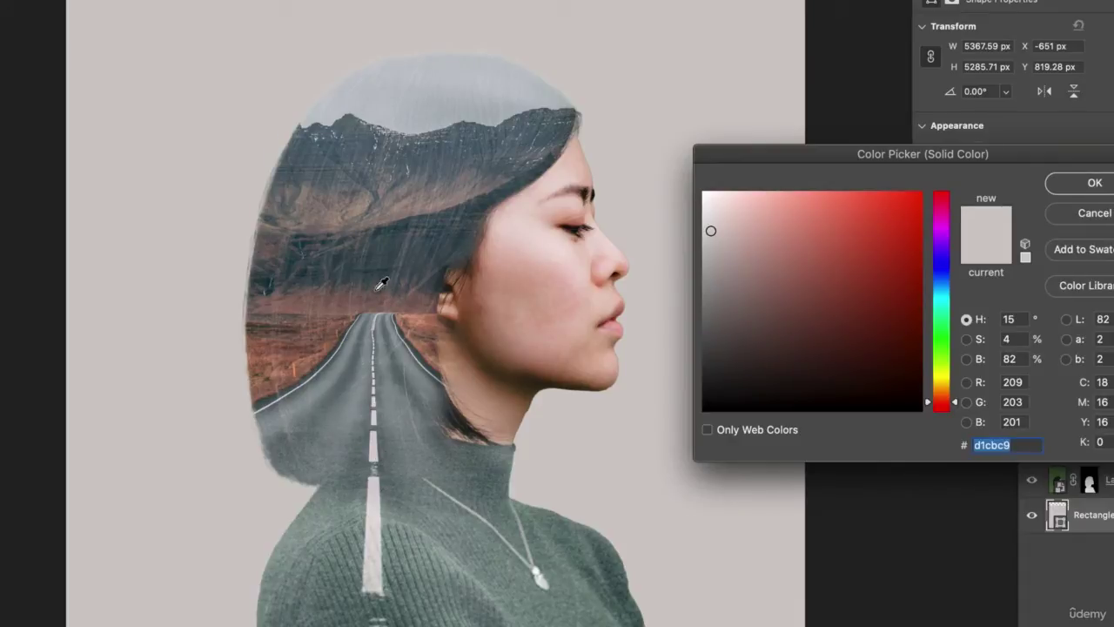
left_click(1064, 181)
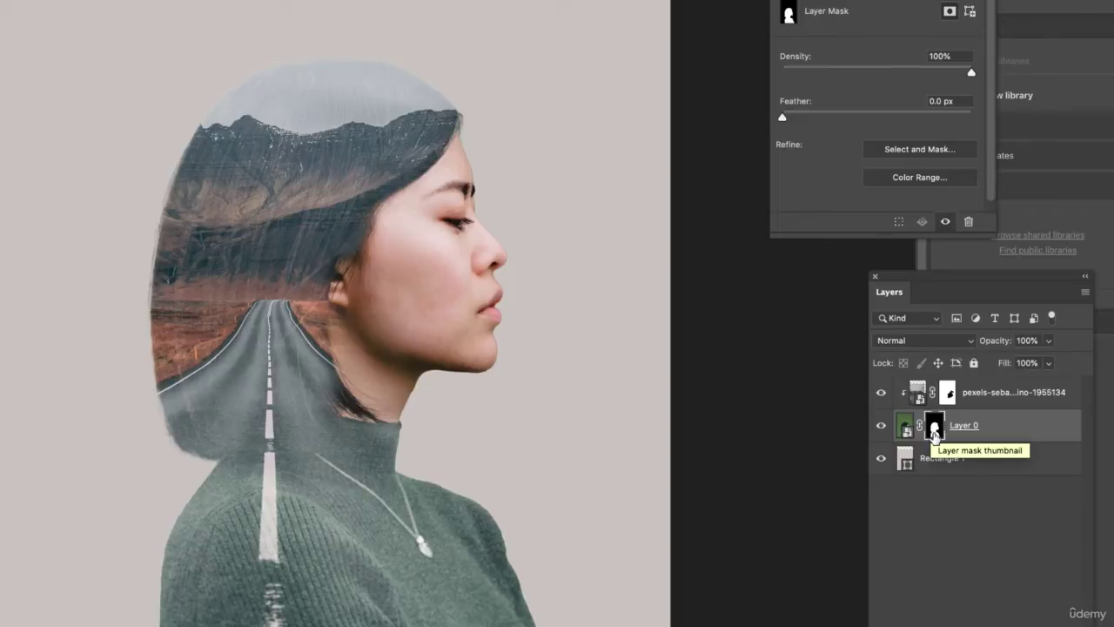
Compare the woman layer on and off, then paint out the faint sky above her head
left_click(881, 424)
left_click(880, 425)
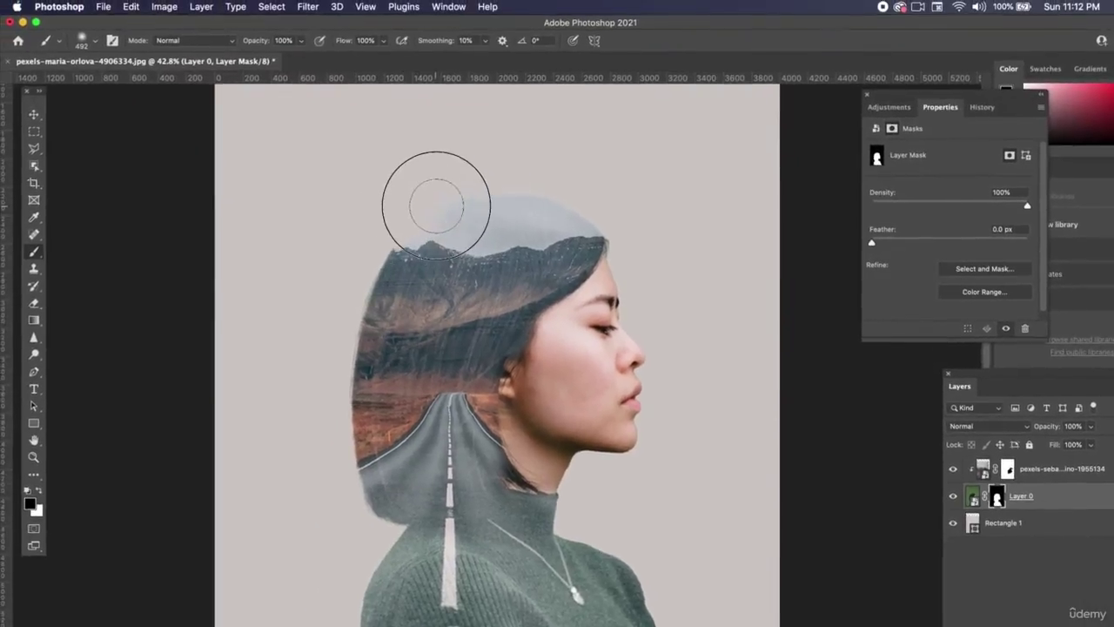
mouse_move(436, 206)
left_mouse_down()
mouse_move(624, 194)
mouse_move(443, 181)
left_mouse_up()
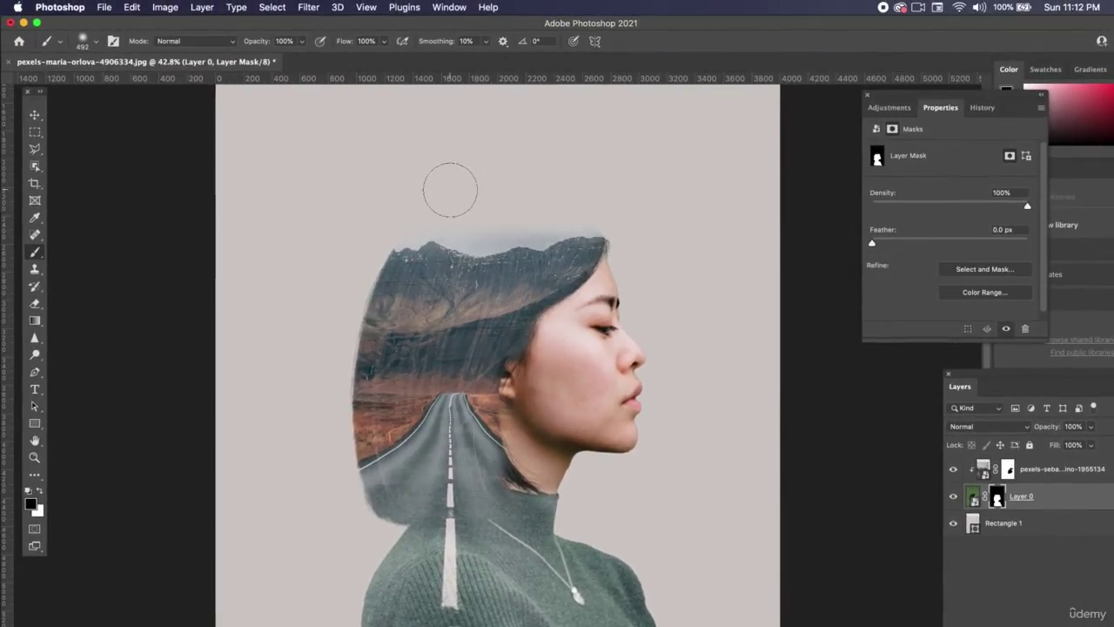
Try a Magnetic Lasso selection above the head, then undo the mask edits
left_click(35, 150)
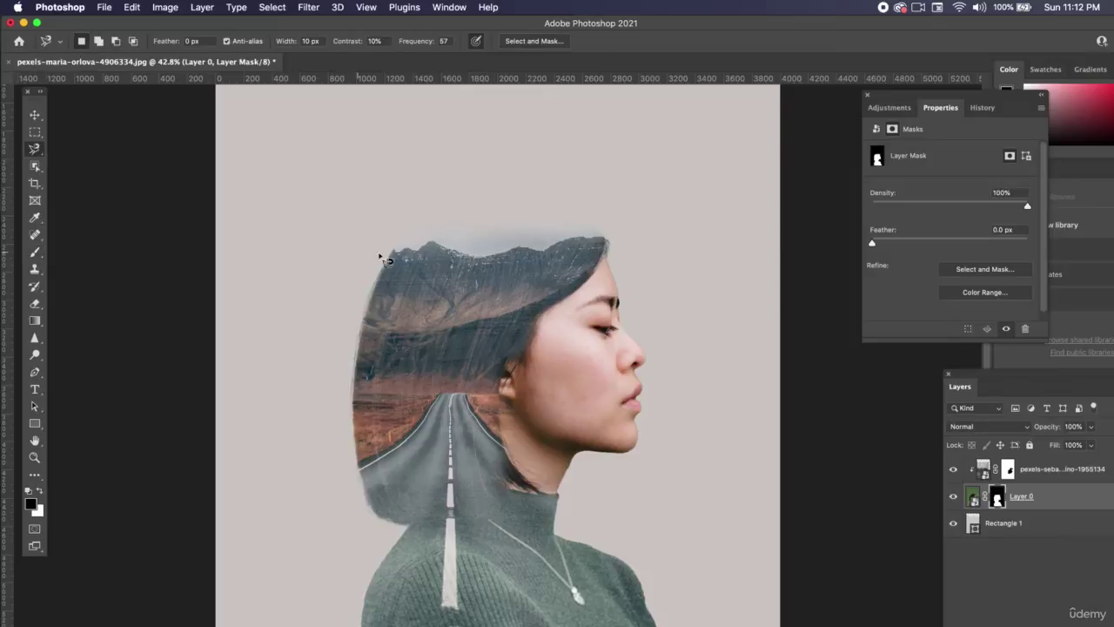
left_click(392, 247)
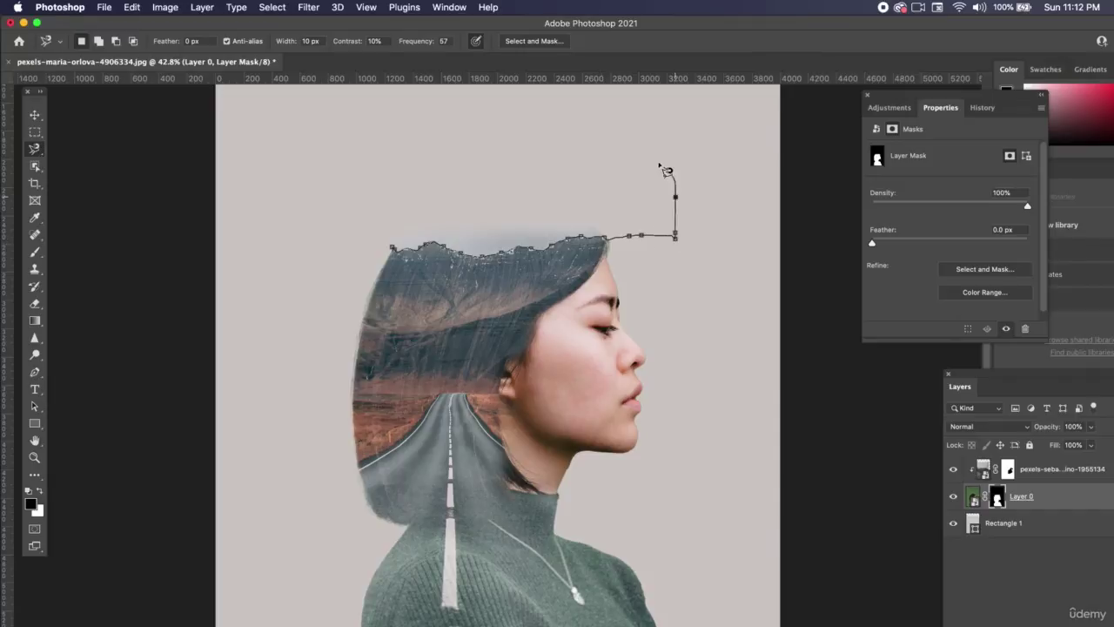
double_click(329, 212)
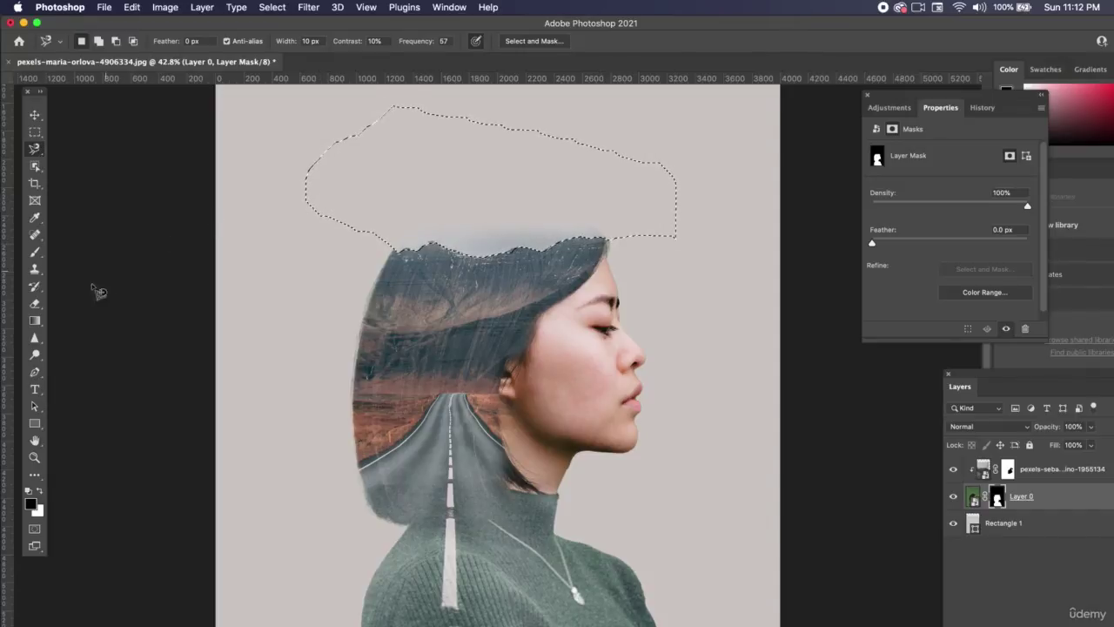
left_click(40, 255)
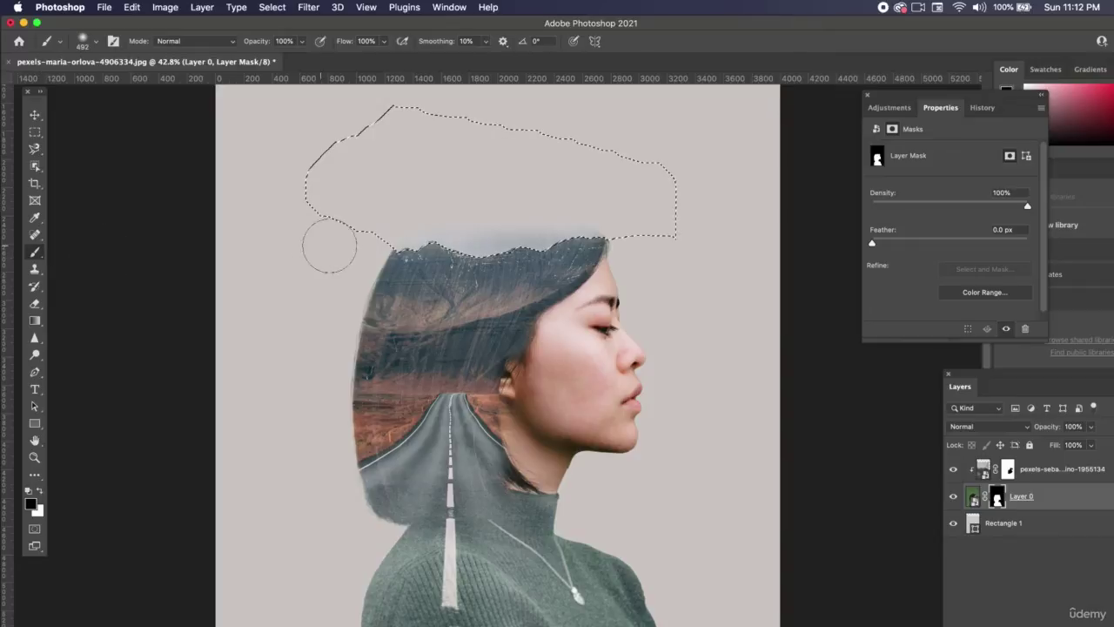
left_click(36, 132)
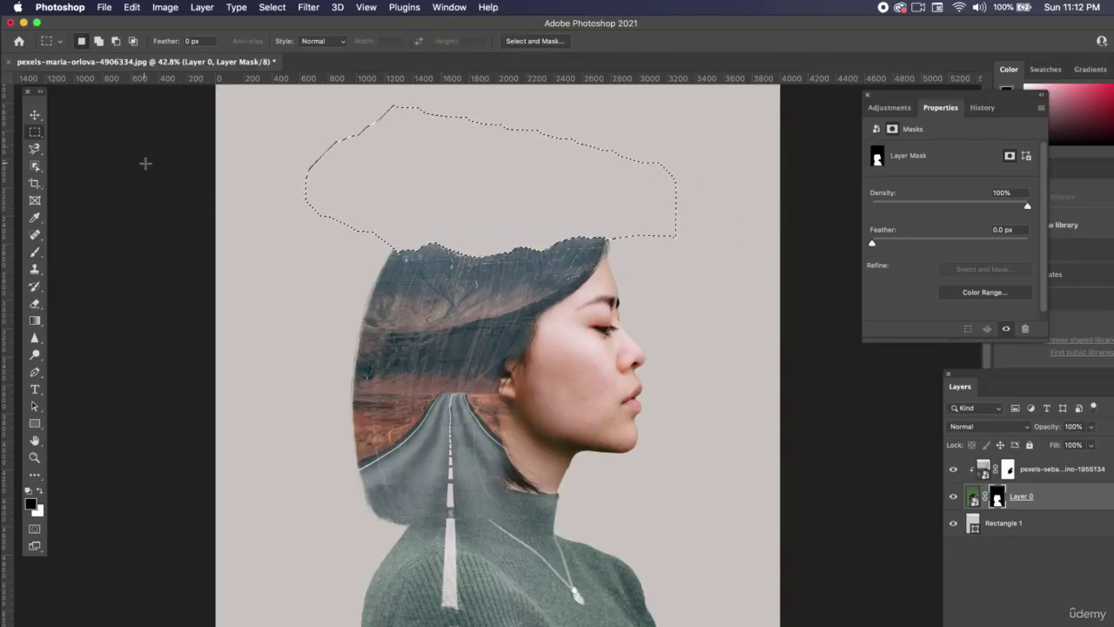
left_click(146, 174)
key("super+z")
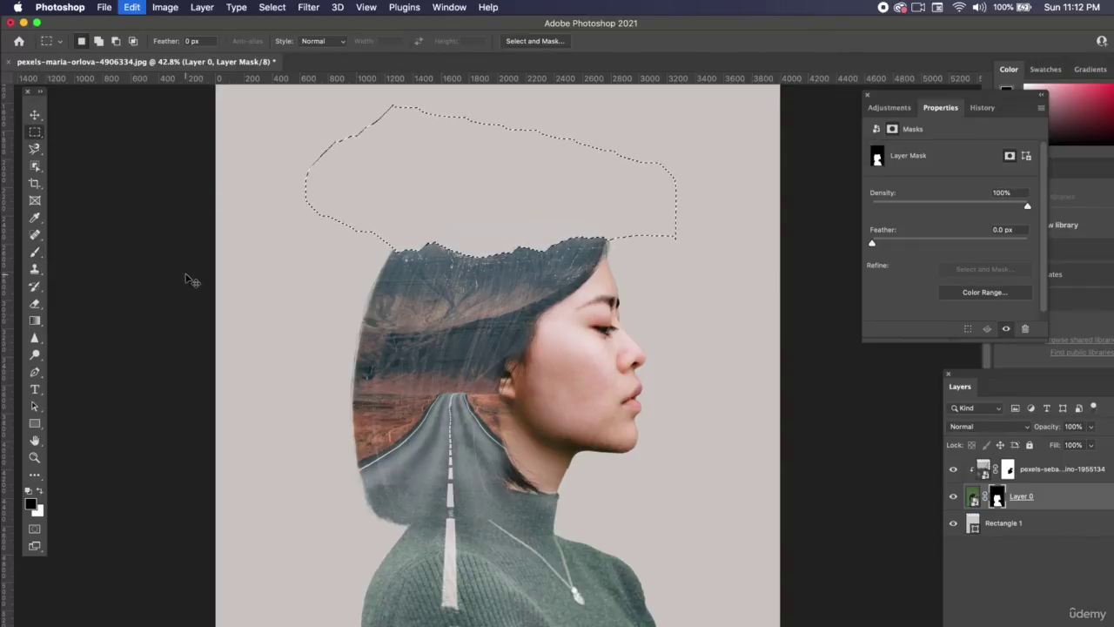
key("super+z")
key("super+z")
key("super+z")
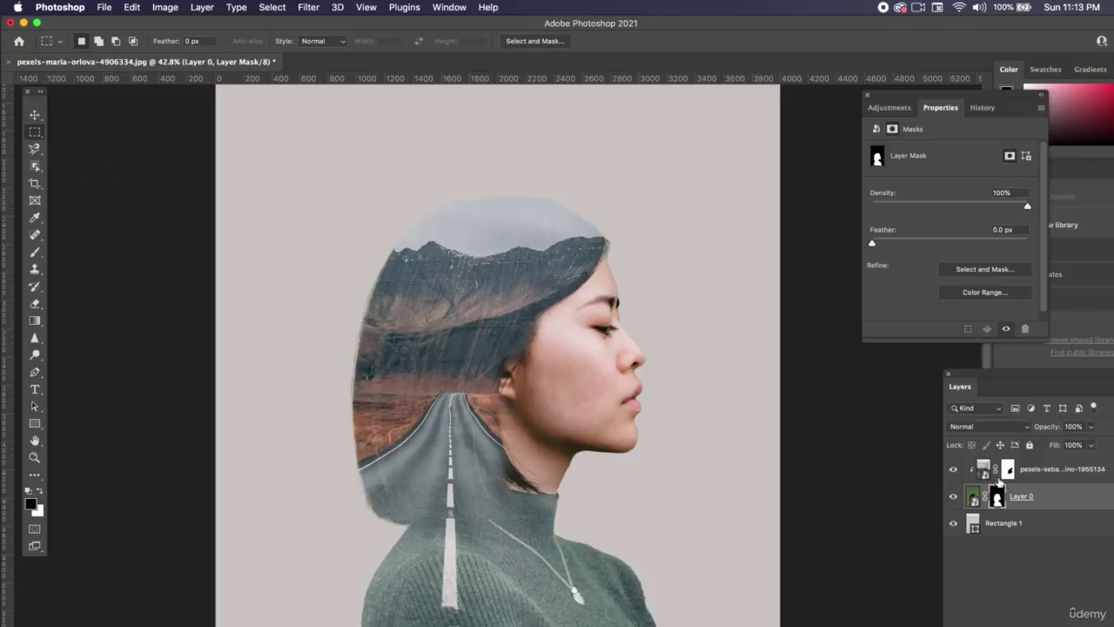
Toggle the road photo layer off and on to compare the blend
left_click(982, 474)
left_click(953, 470)
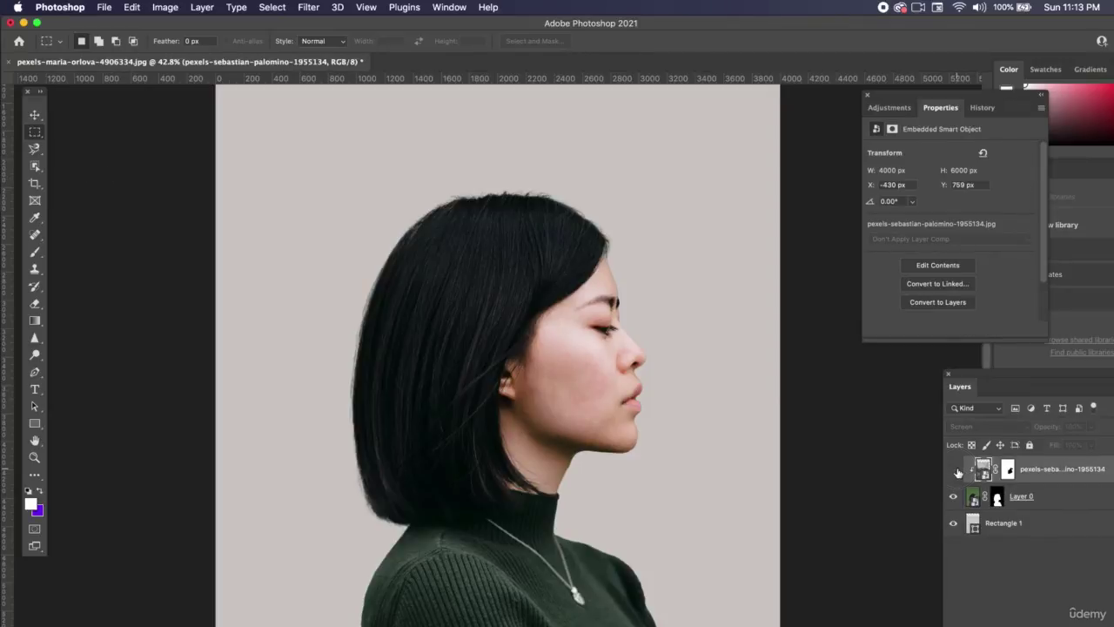
left_click(954, 470)
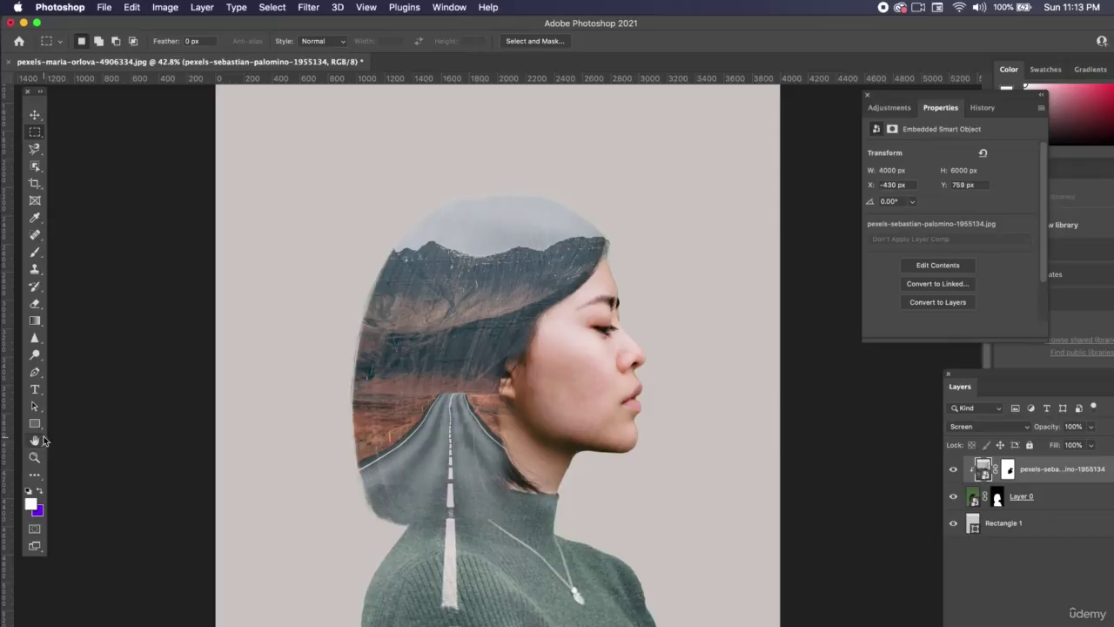
Draw a large ellipse over the woman's head and move it below her layer
left_click_drag(35, 423, 84, 435)
left_click_drag(308, 163, 712, 566)
left_click_drag(1010, 479, 1034, 540)
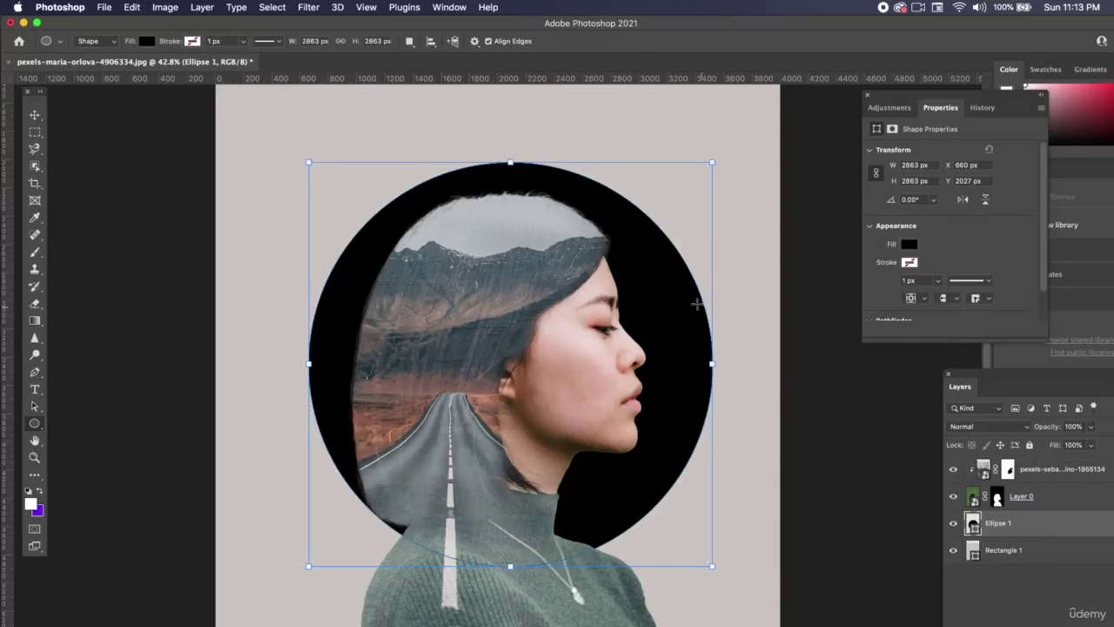
Set the circle's fill with the eyedropper, sampling the blue-grey from the mountains
left_click(909, 244)
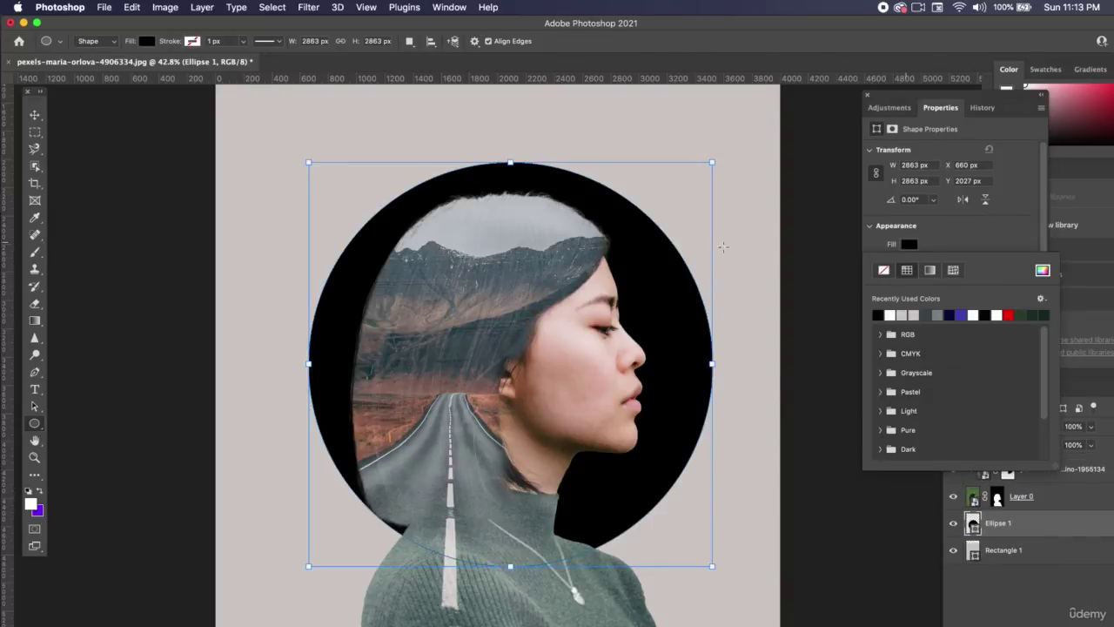
left_click(1043, 270)
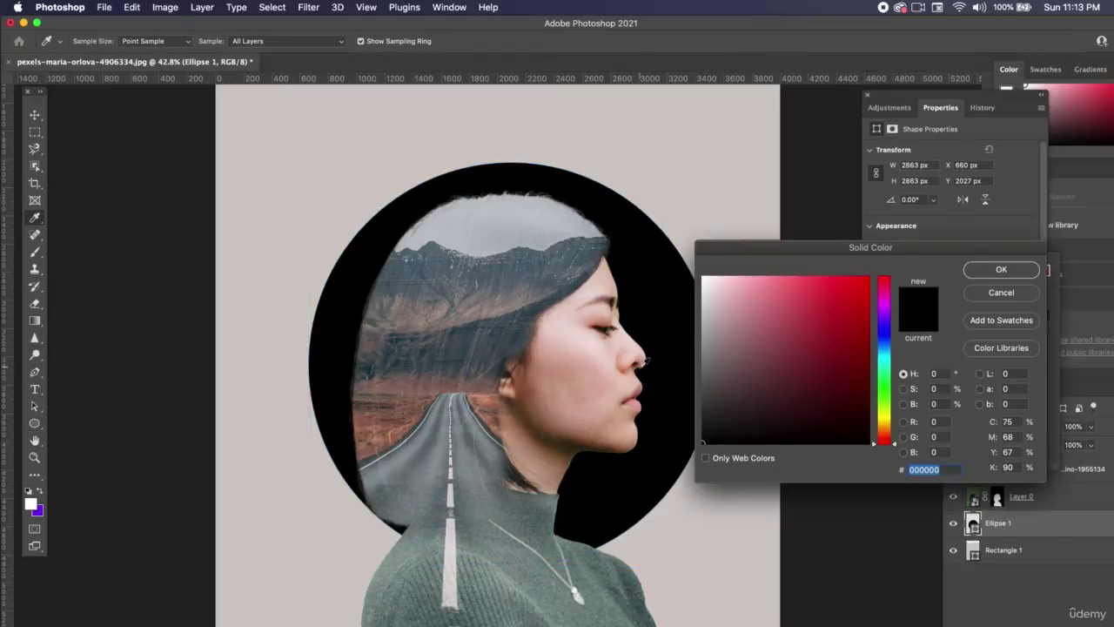
left_click(620, 366)
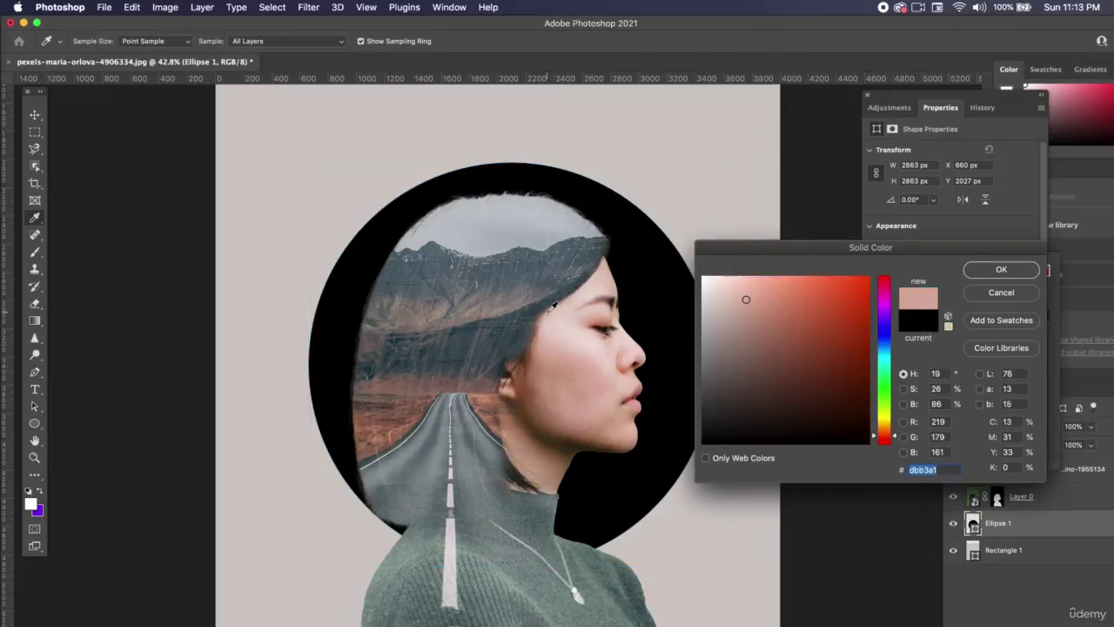
left_click(532, 253)
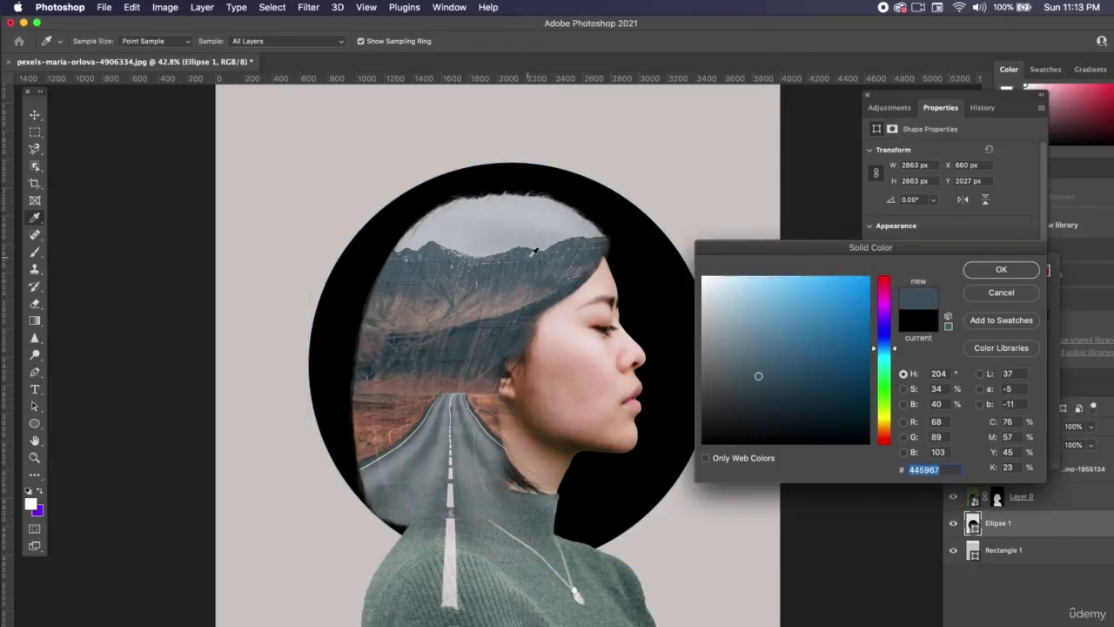
left_click(1003, 272)
Resize and reposition the circle behind the head with Free Transform
left_click_drag(745, 177, 803, 149)
left_click_drag(671, 249, 666, 268)
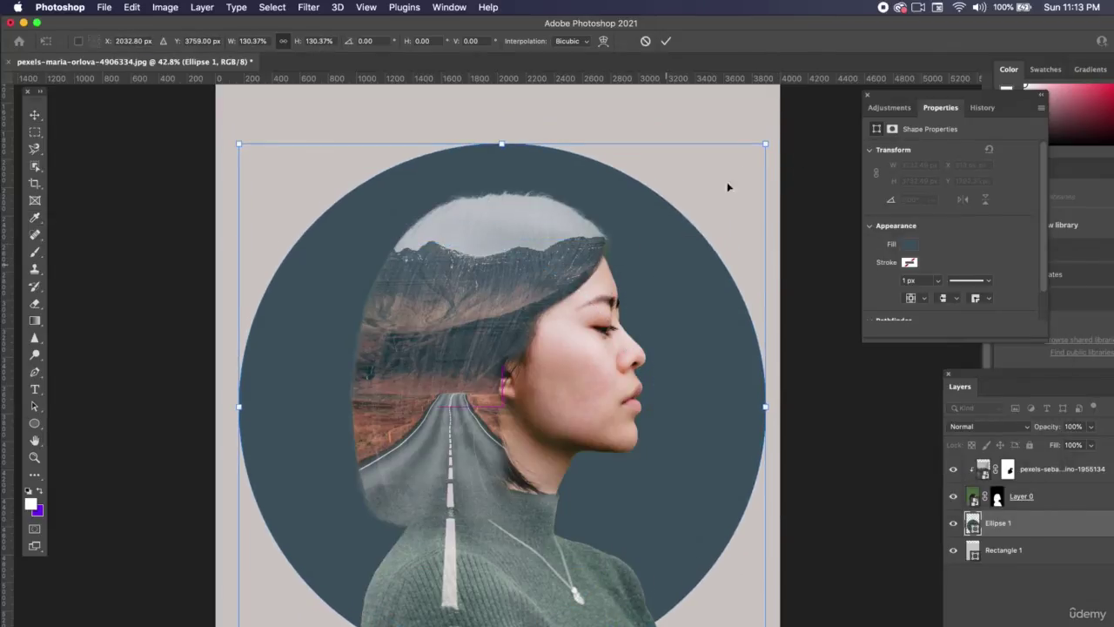
left_click_drag(763, 143, 723, 174)
left_click_drag(680, 304, 687, 265)
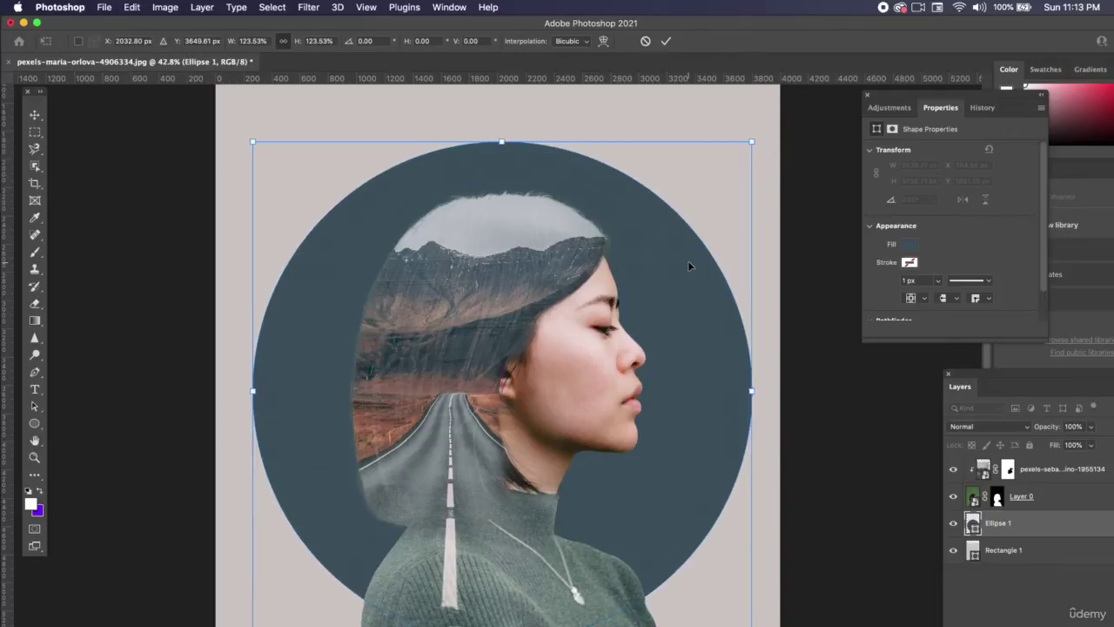
key("Return")
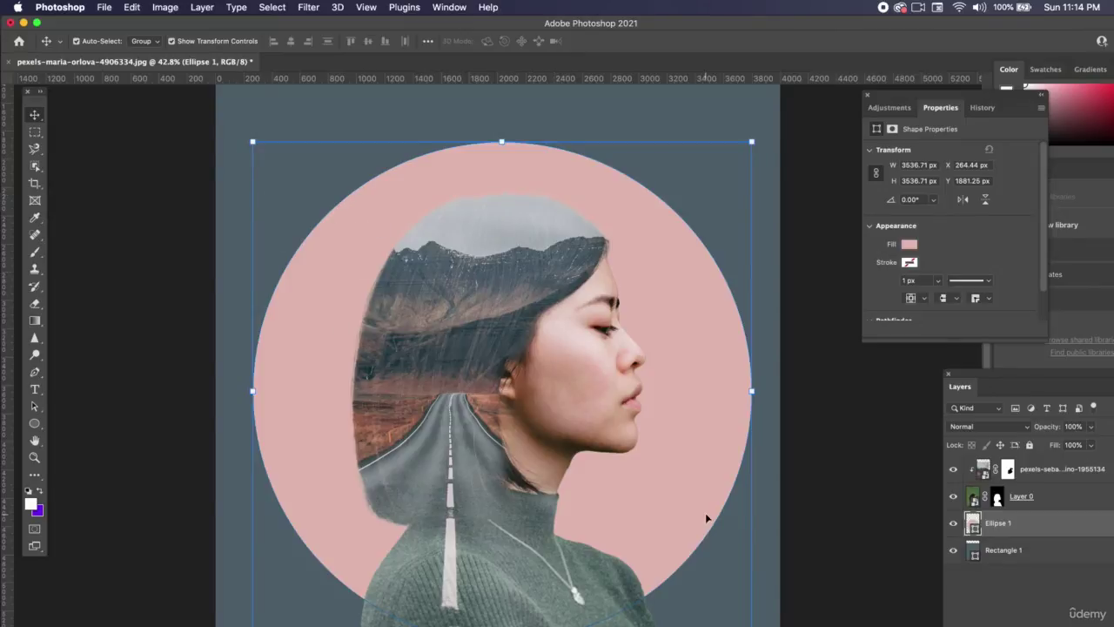
Convert Ellipse 1 to a smart object and apply a Gaussian Blur of about 530 px
left_click(309, 7)
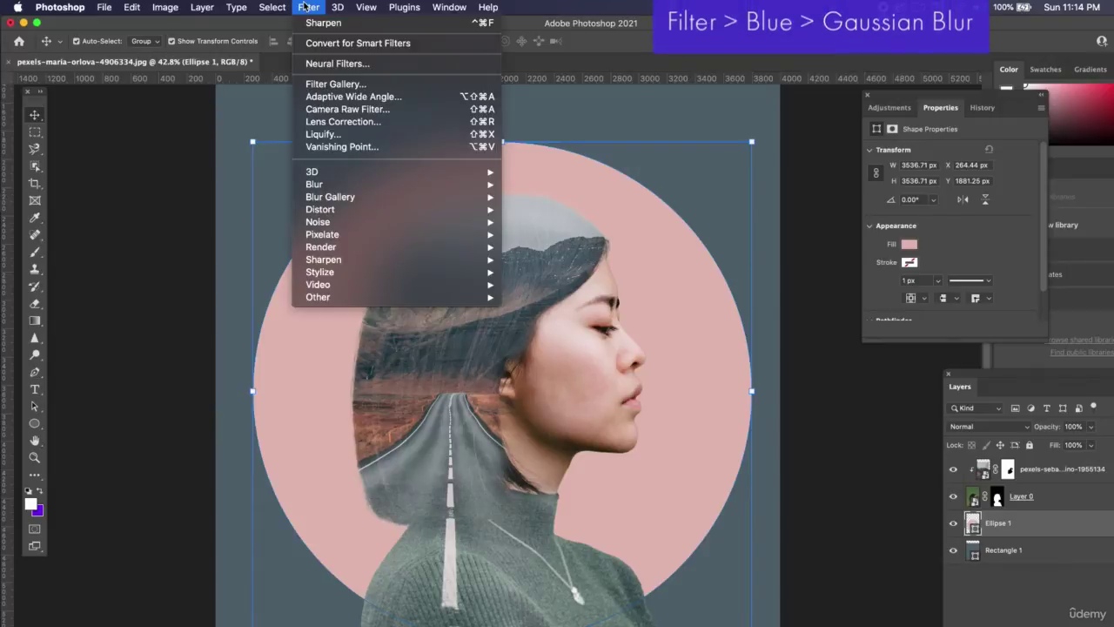
mouse_move(402, 183)
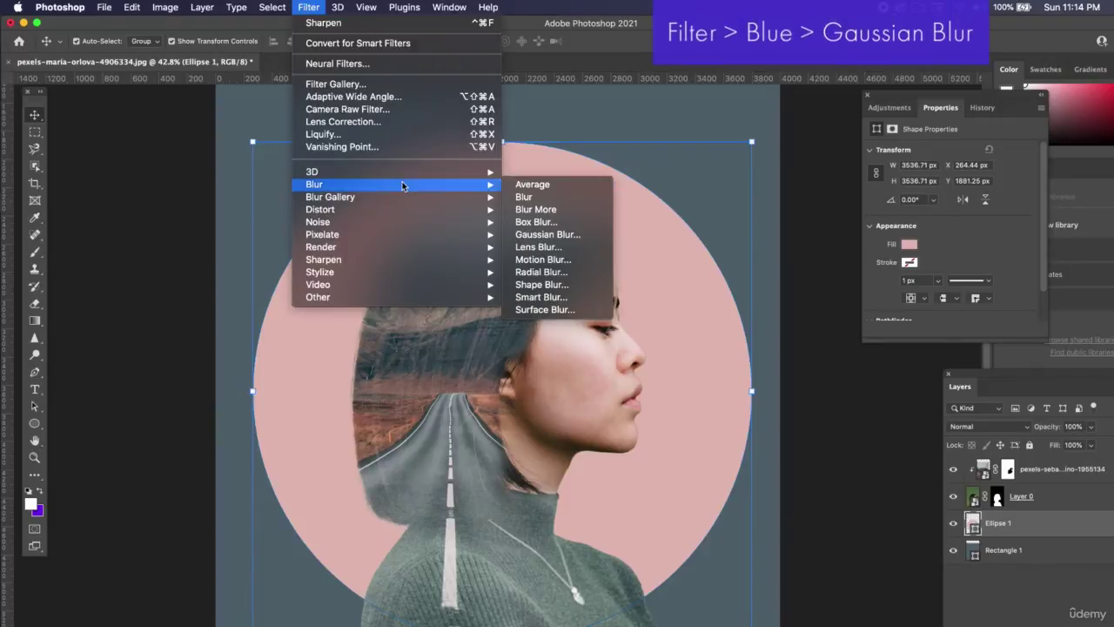
left_click(555, 235)
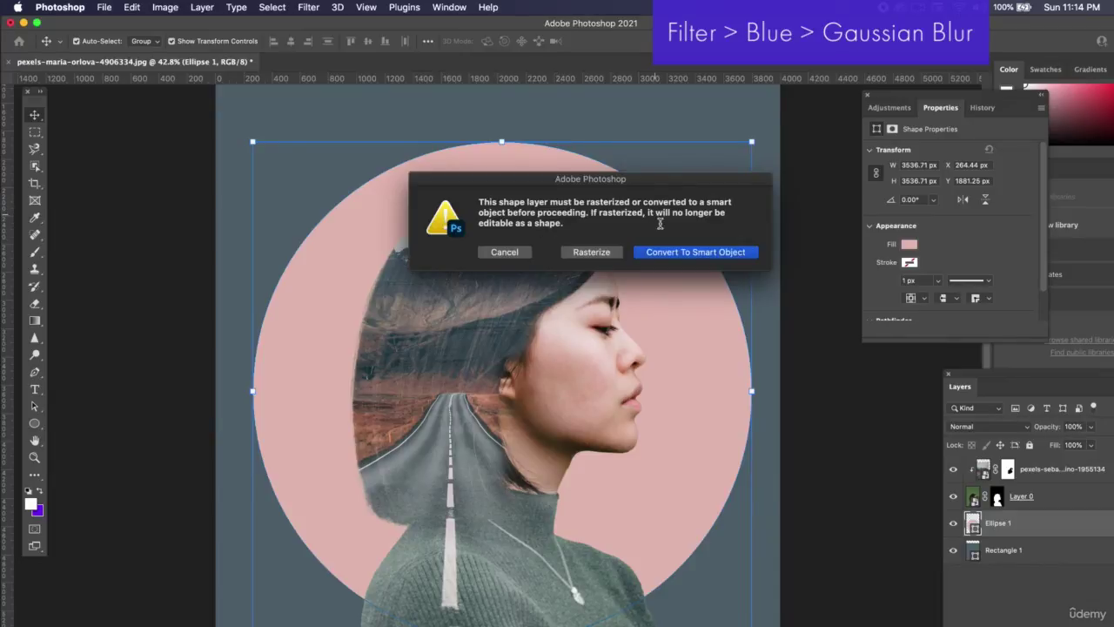
left_click(691, 252)
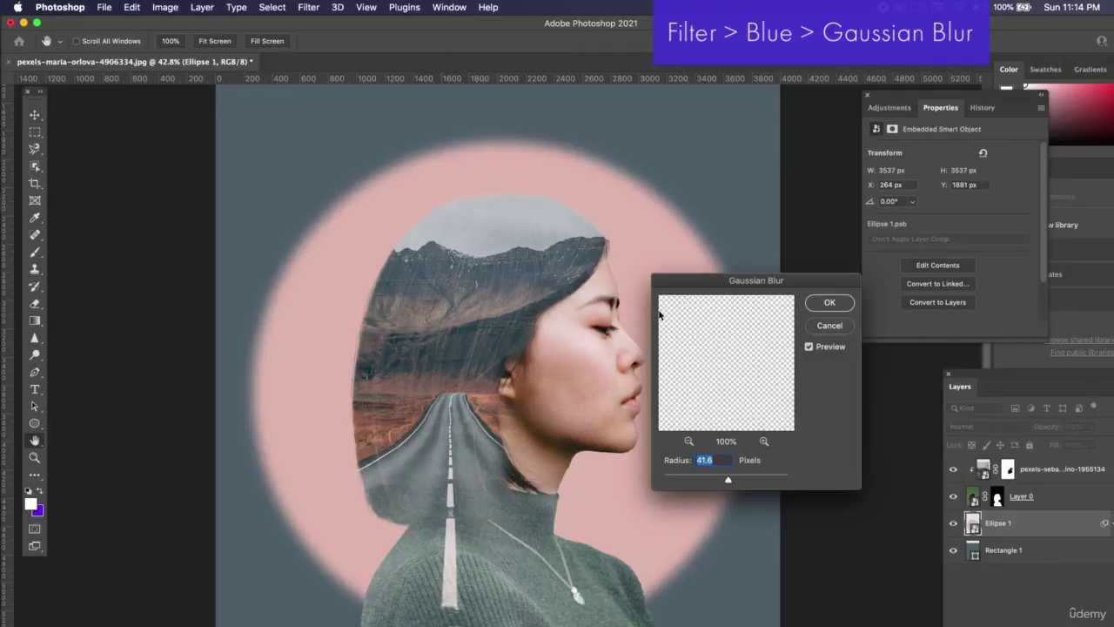
left_click(757, 478)
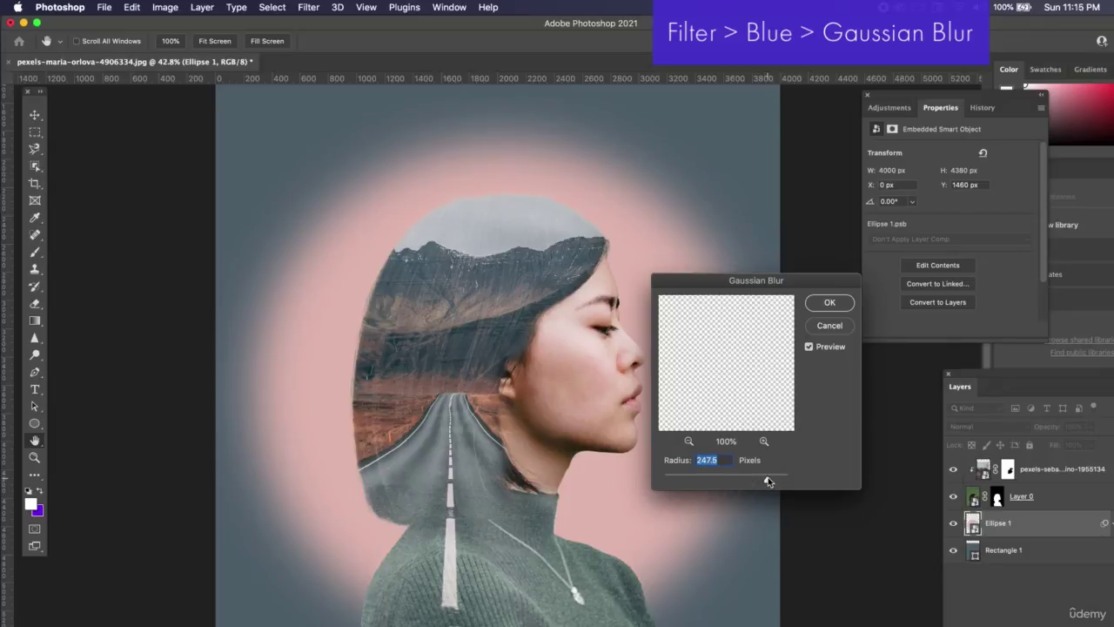
left_click_drag(767, 481, 776, 483)
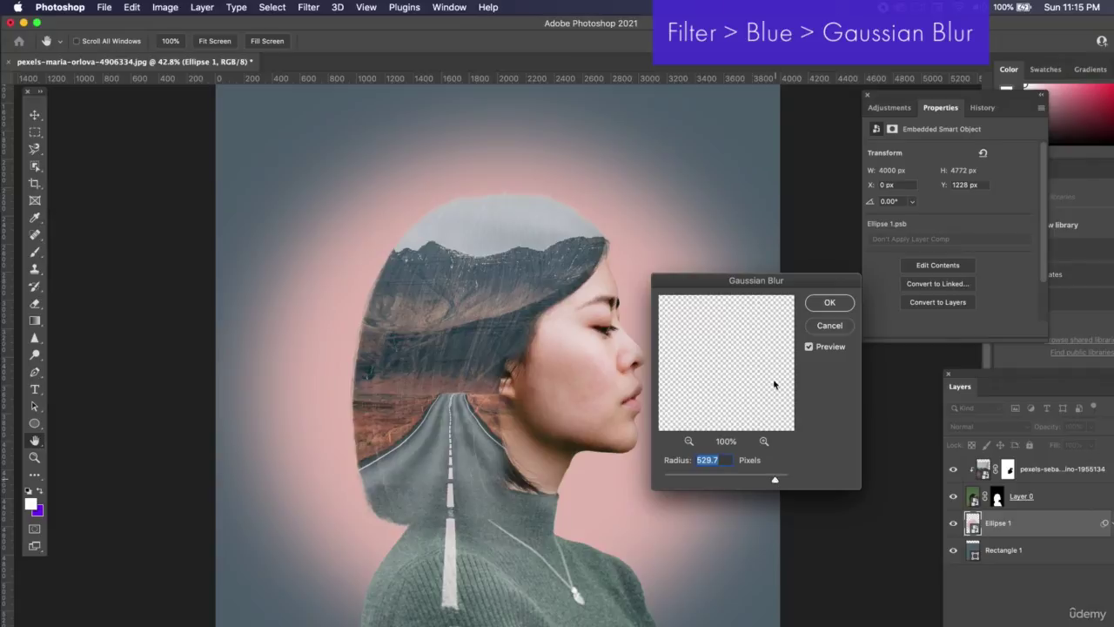
left_click(830, 303)
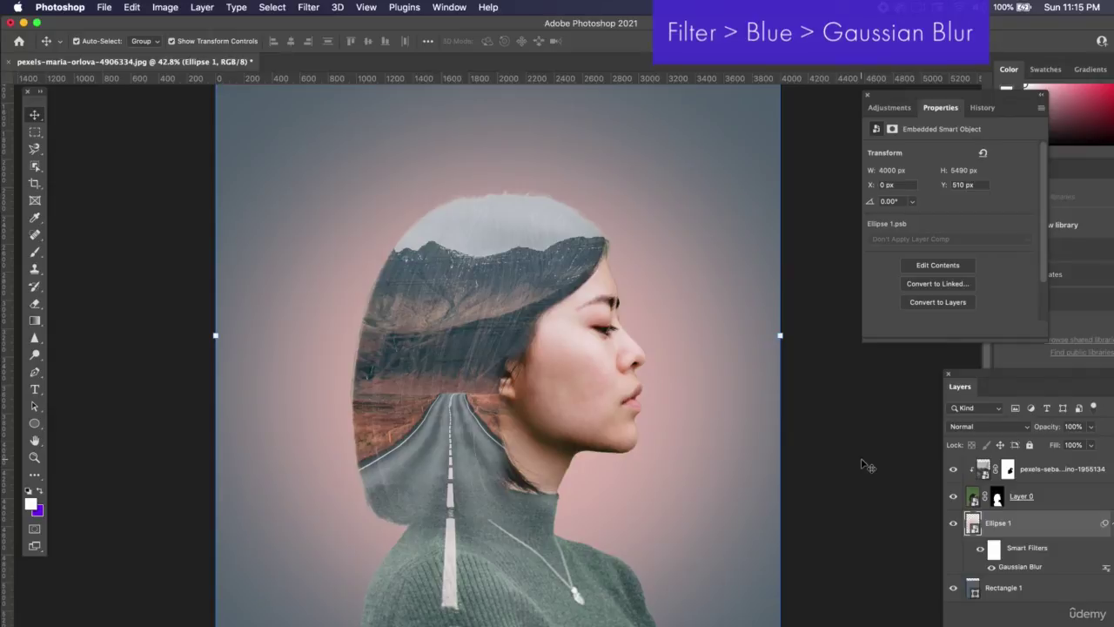
left_click(862, 460)
Swap the foreground and background colours with X
key("x")
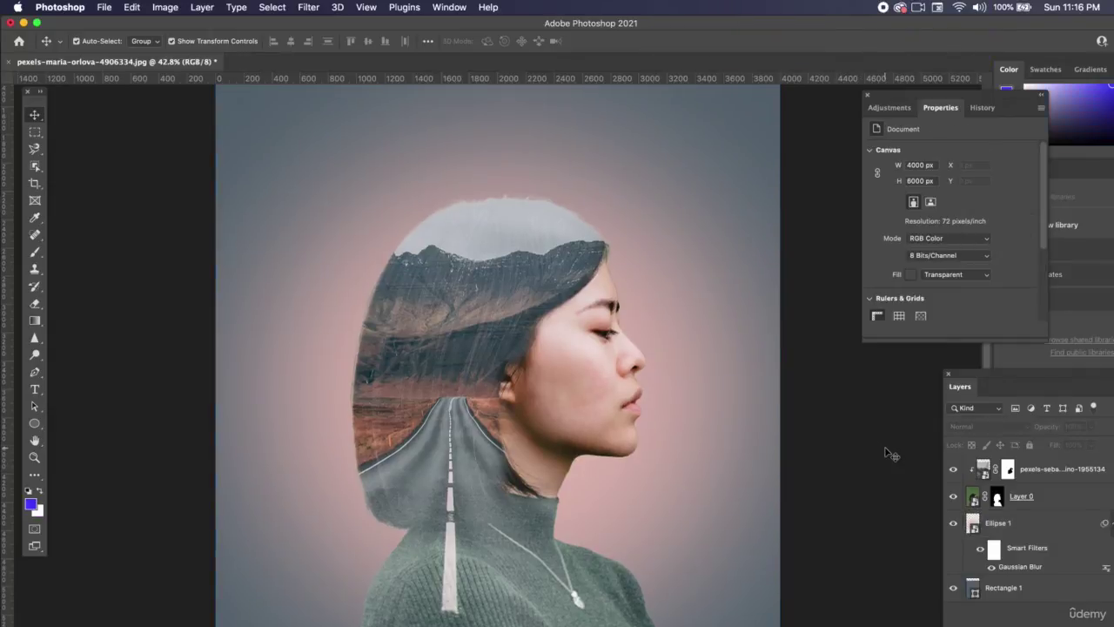